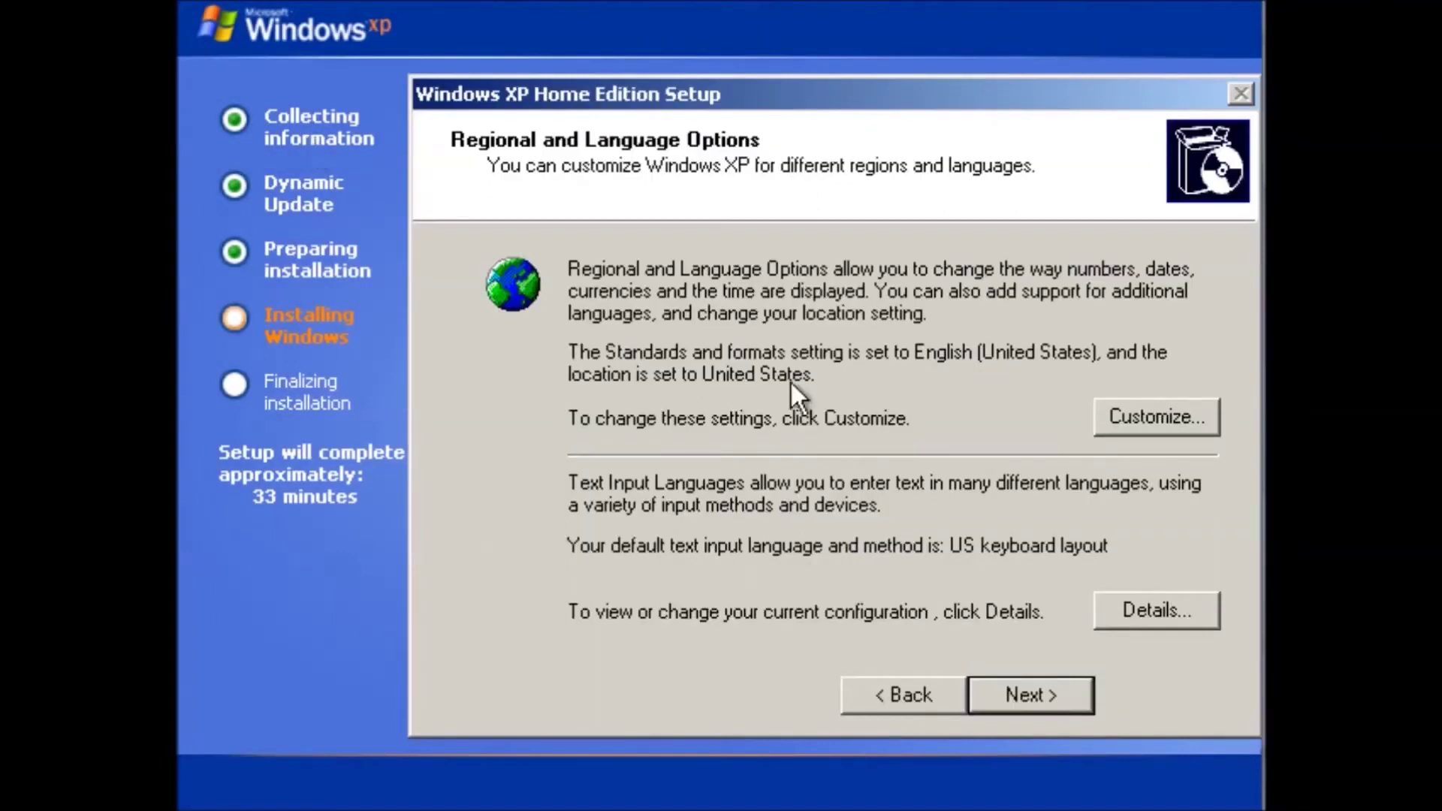
Step: Accept the default regional and language options and the suggested computer name in Windows XP Home Edition Setup
left_click(1022, 694)
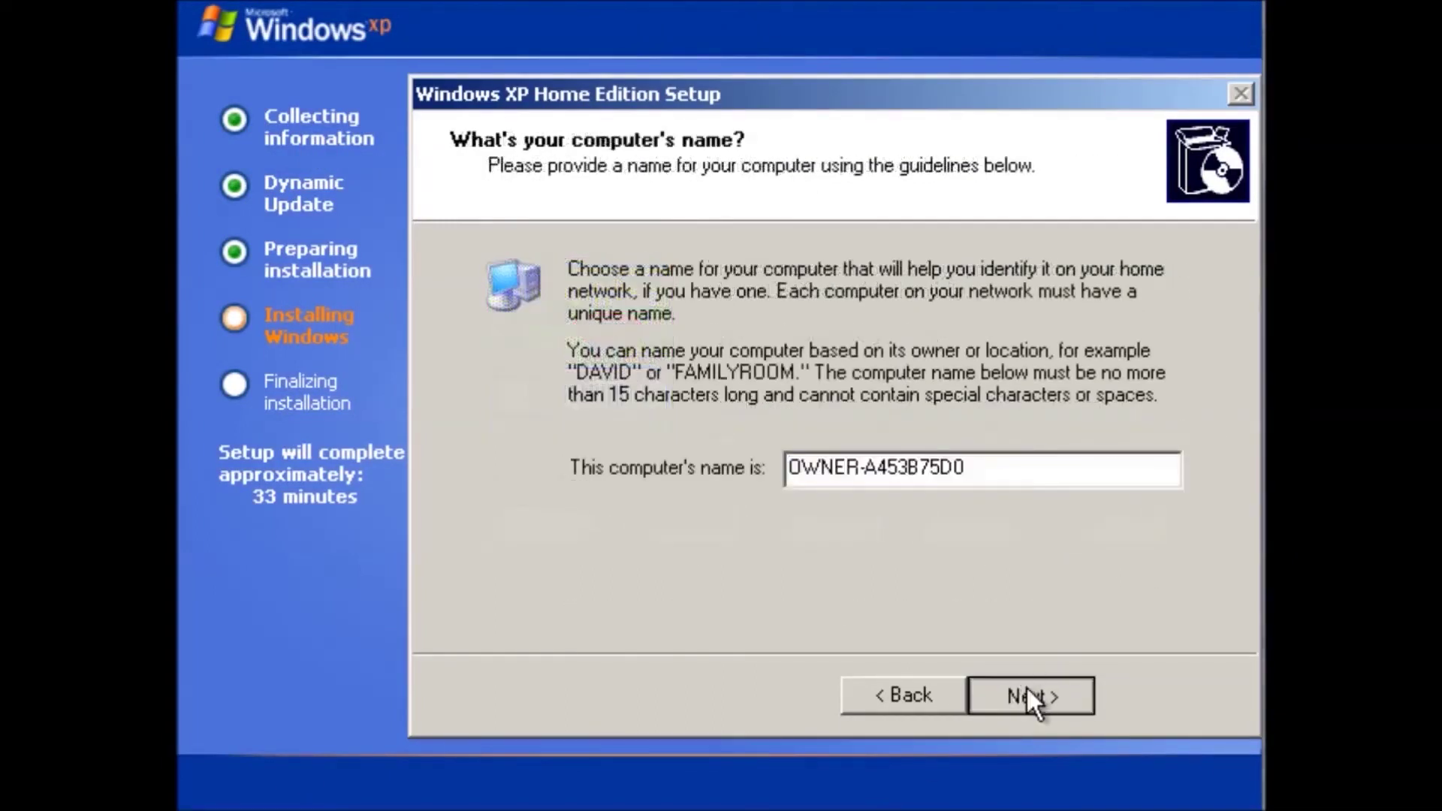
left_click(1026, 695)
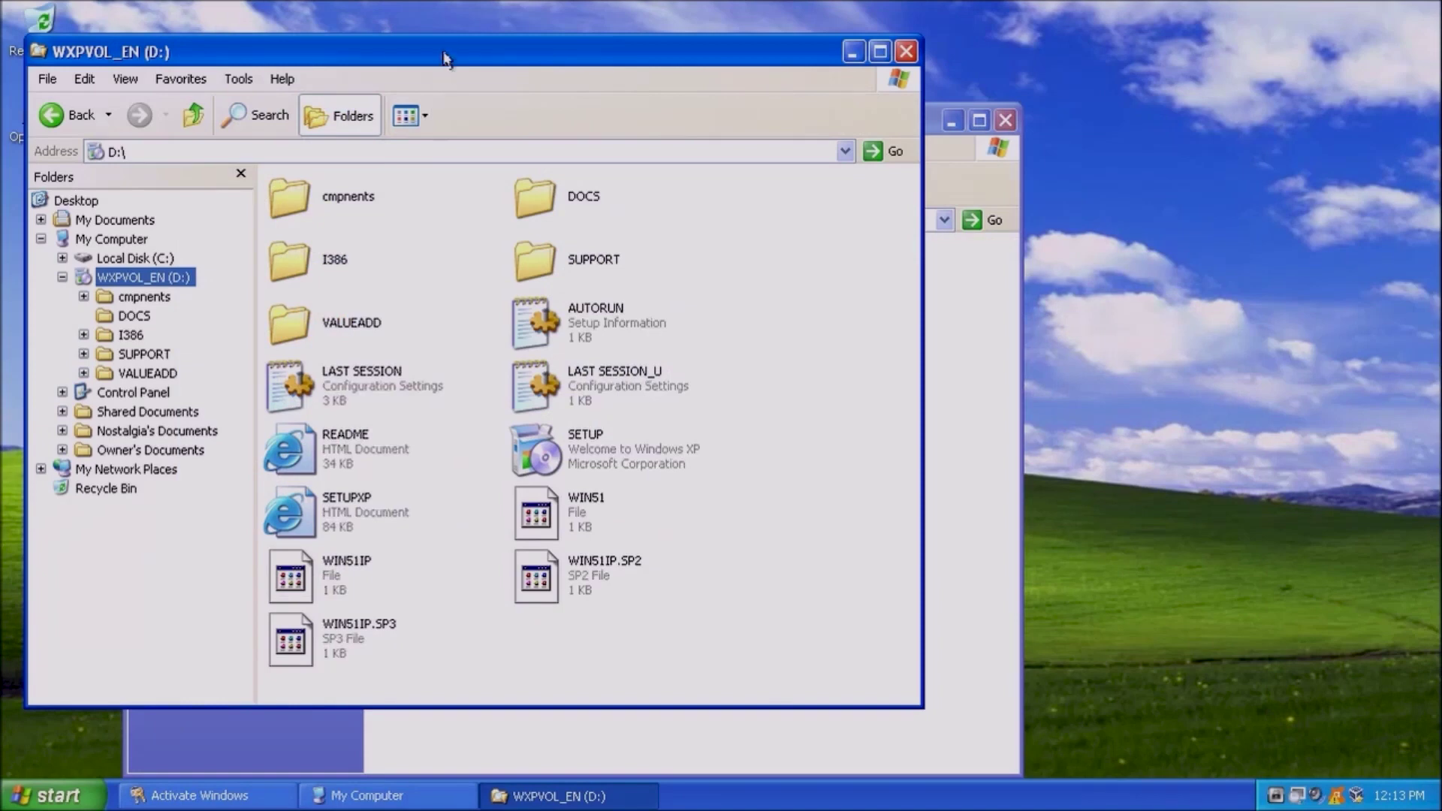
Step: Open the DEPLOY cabinet file in the SUPPORT\TOOLS folder of the WXPVOL_EN (D:) disc
left_click_drag(444, 54, 510, 65)
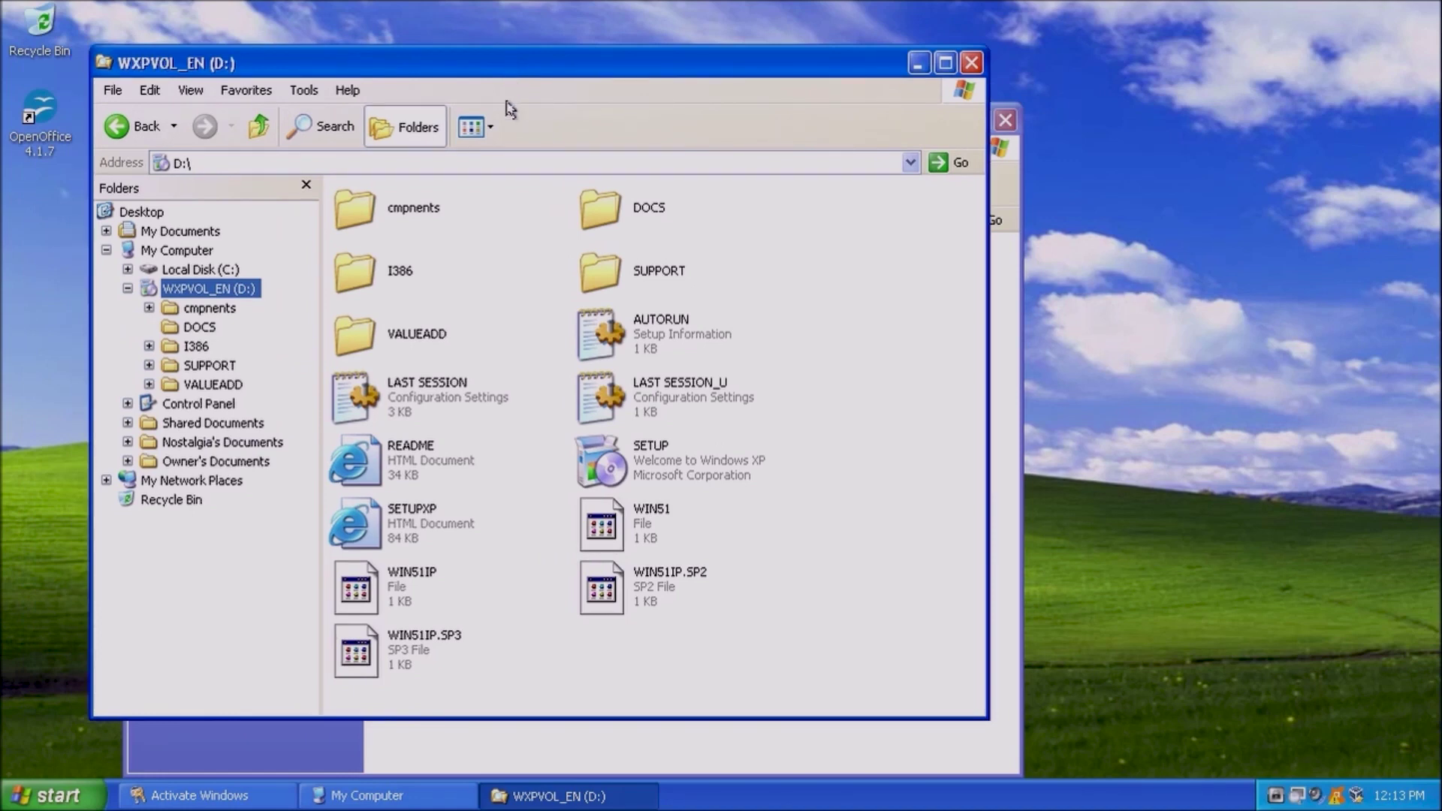
double_click(610, 266)
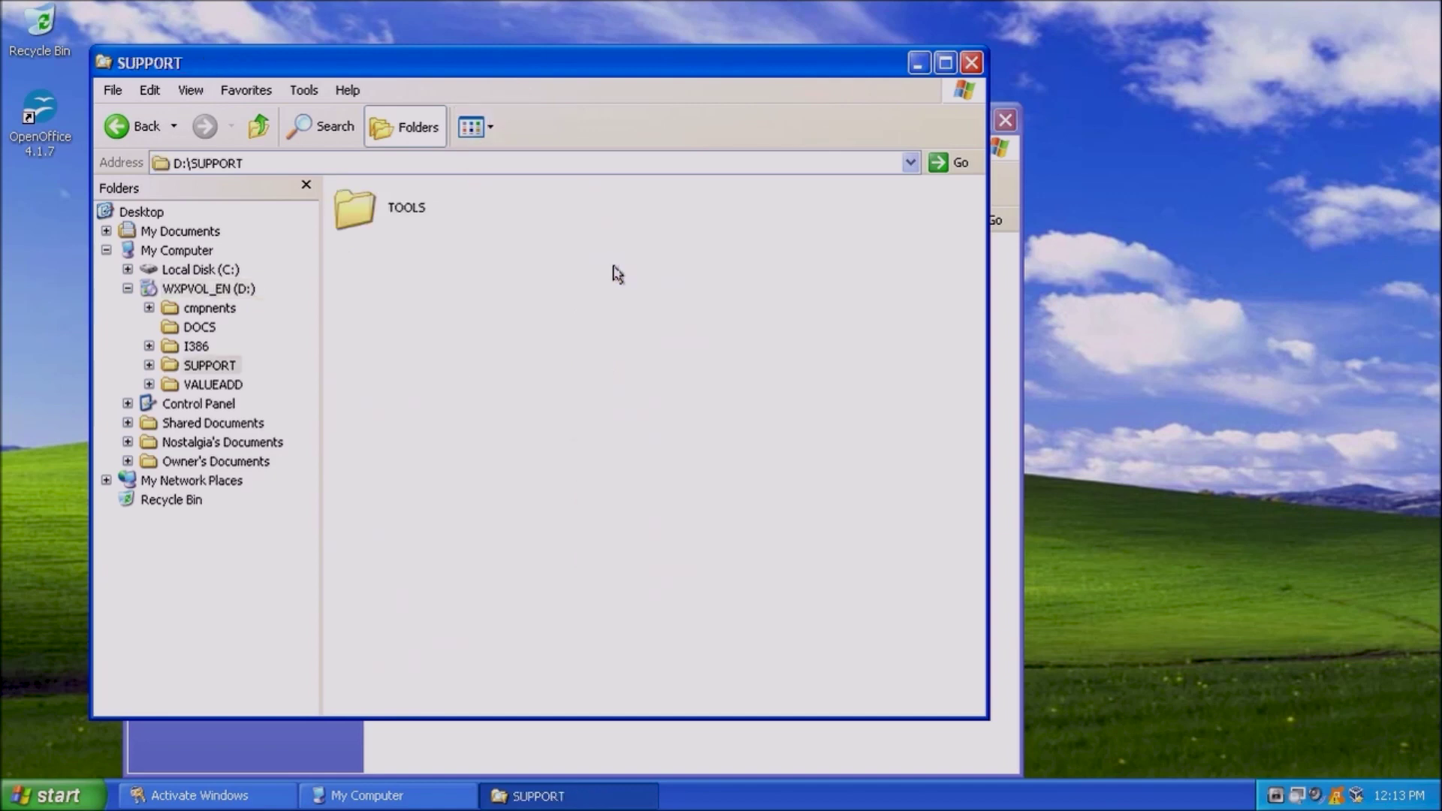
double_click(363, 219)
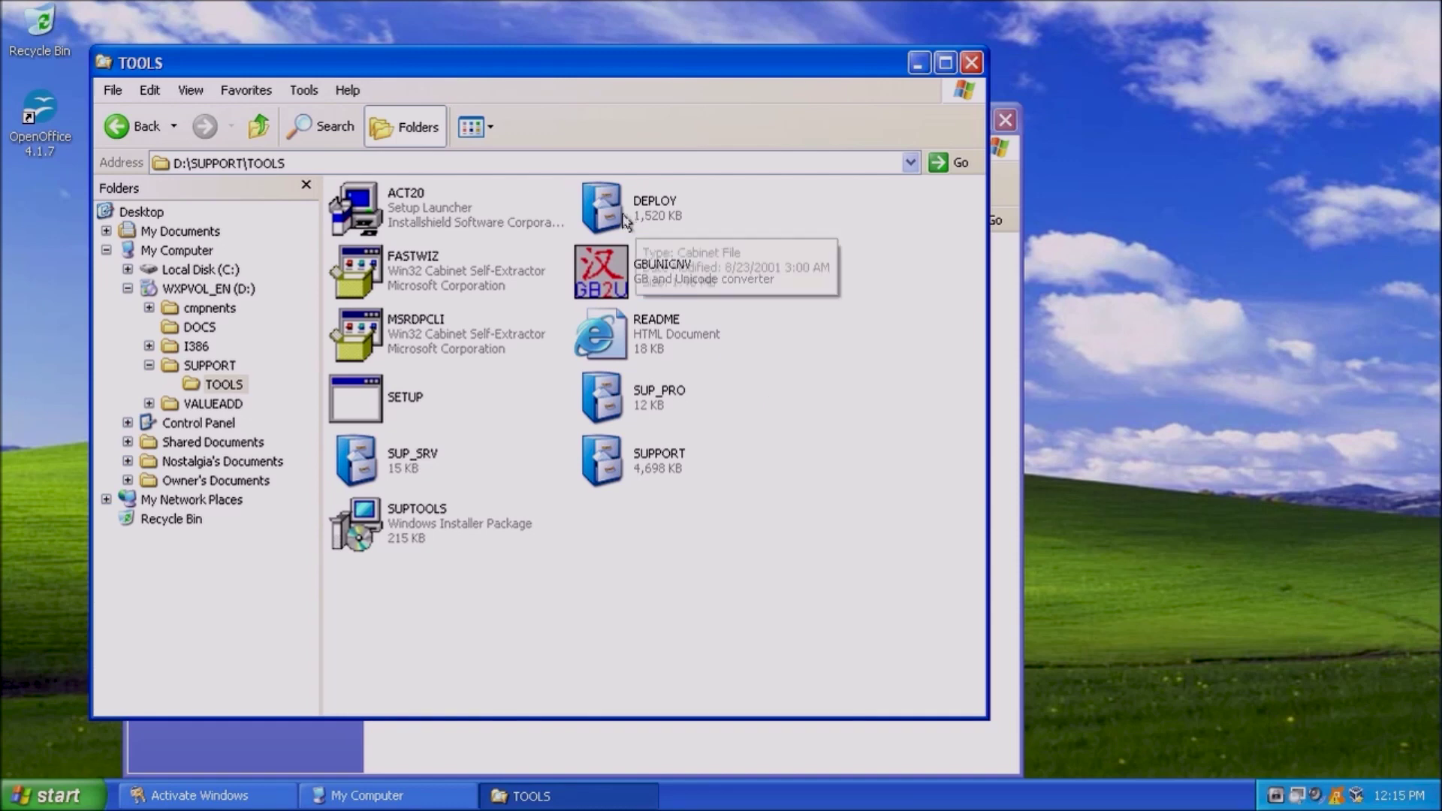
double_click(606, 210)
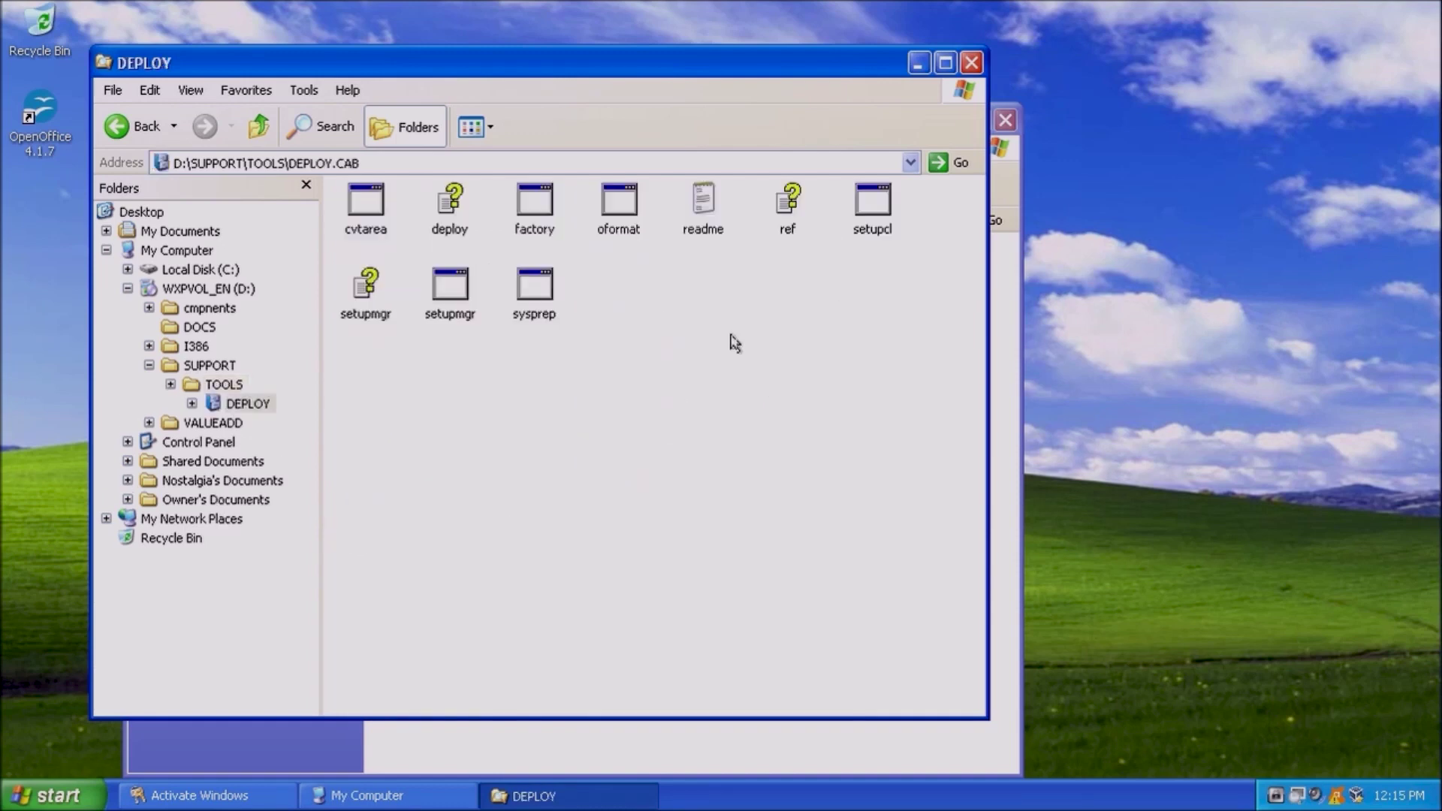
Step: Extract the setupmgr application from the DEPLOY cabinet to the desktop and run it
left_click(448, 299)
left_click_drag(448, 299, 1202, 377)
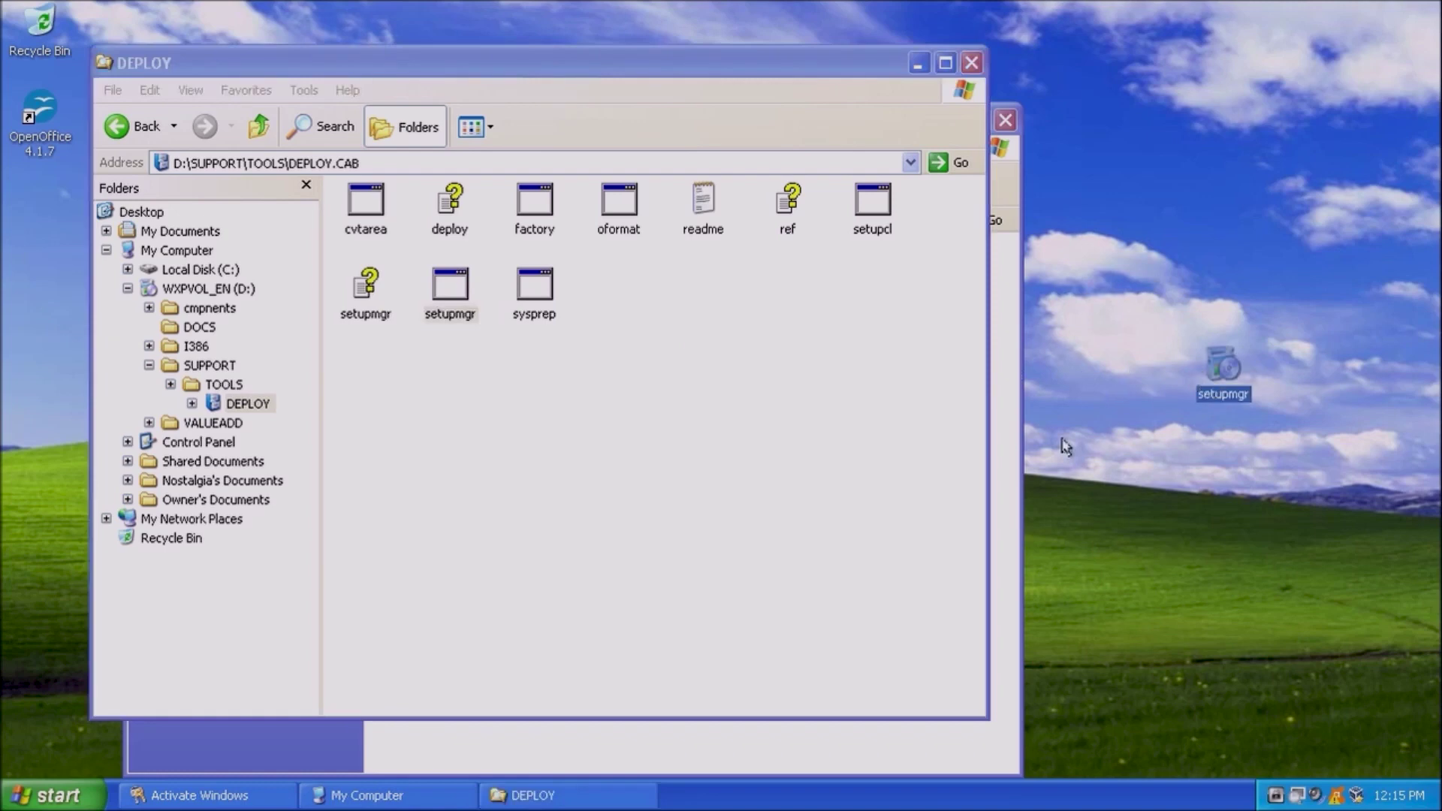
double_click(1218, 370)
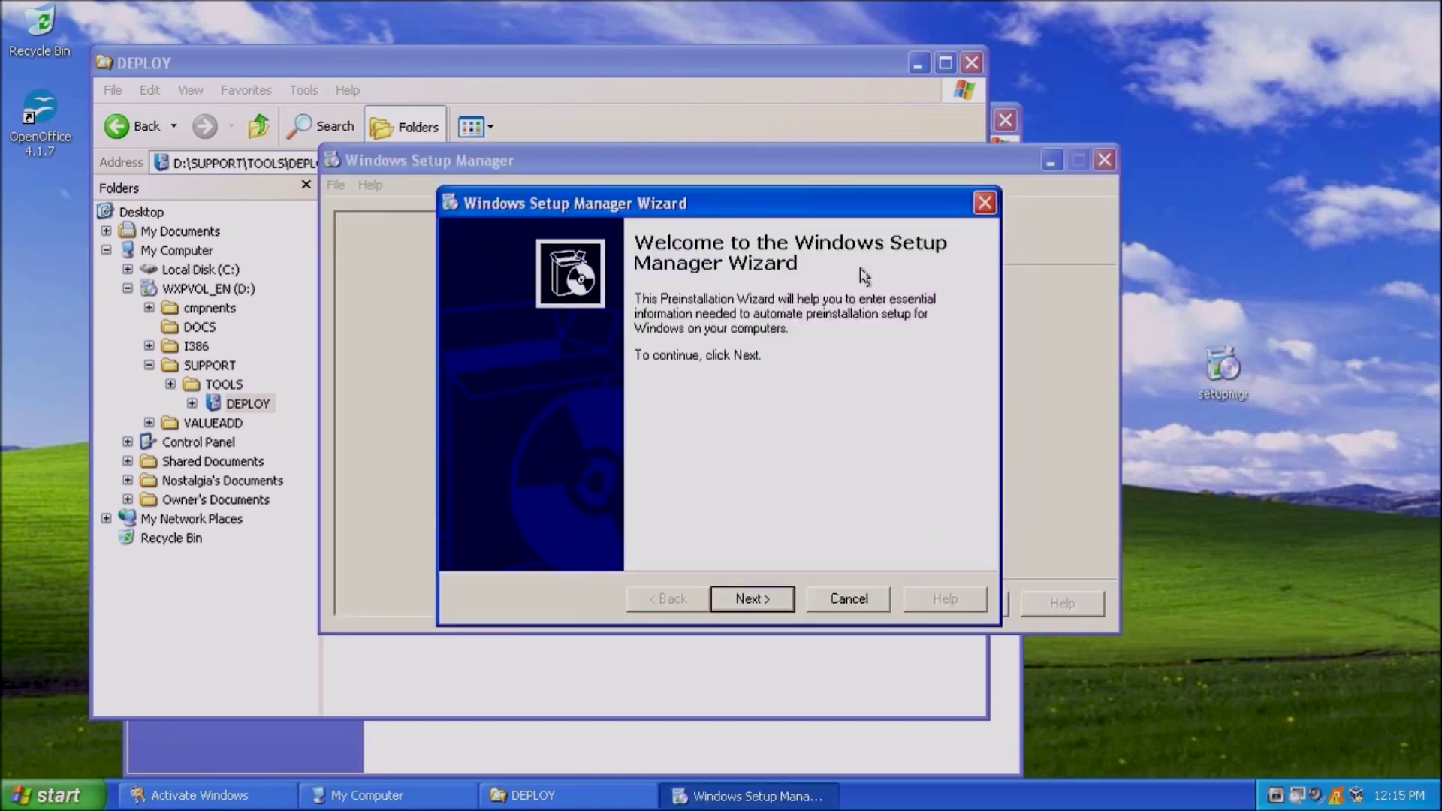
Step: Create a new answer file for a Windows Unattended Installation of Windows XP Professional
left_click(761, 597)
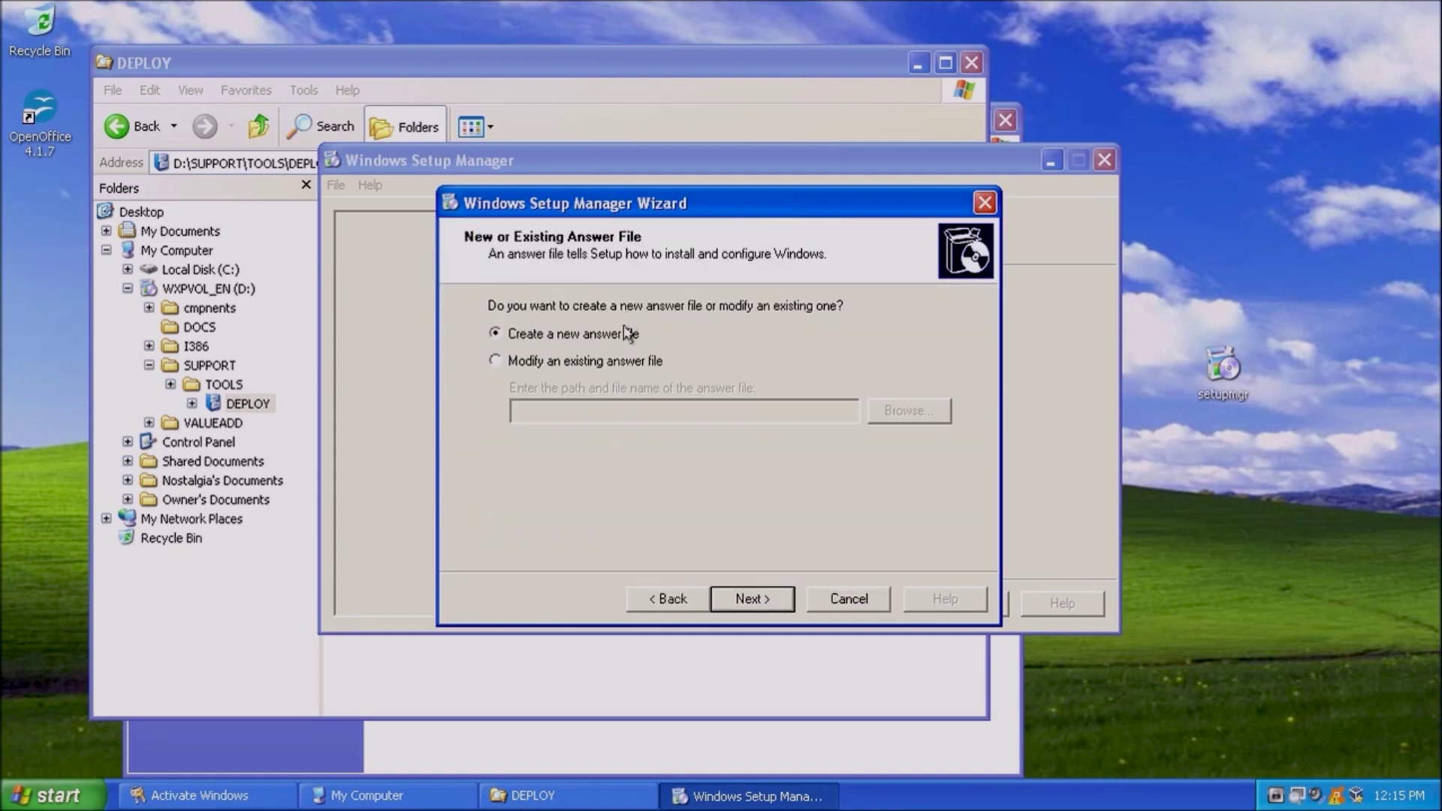
left_click(763, 599)
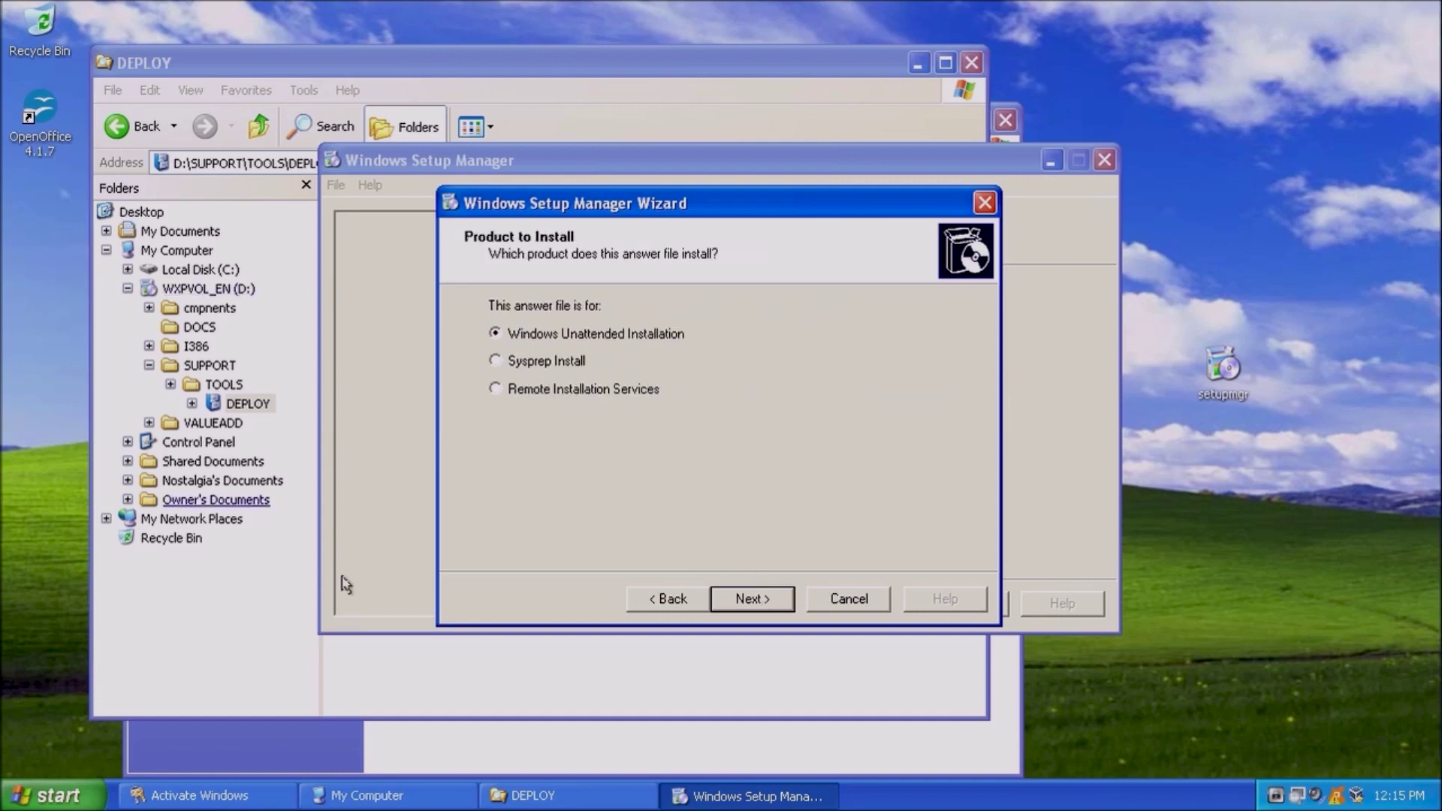
left_click(737, 601)
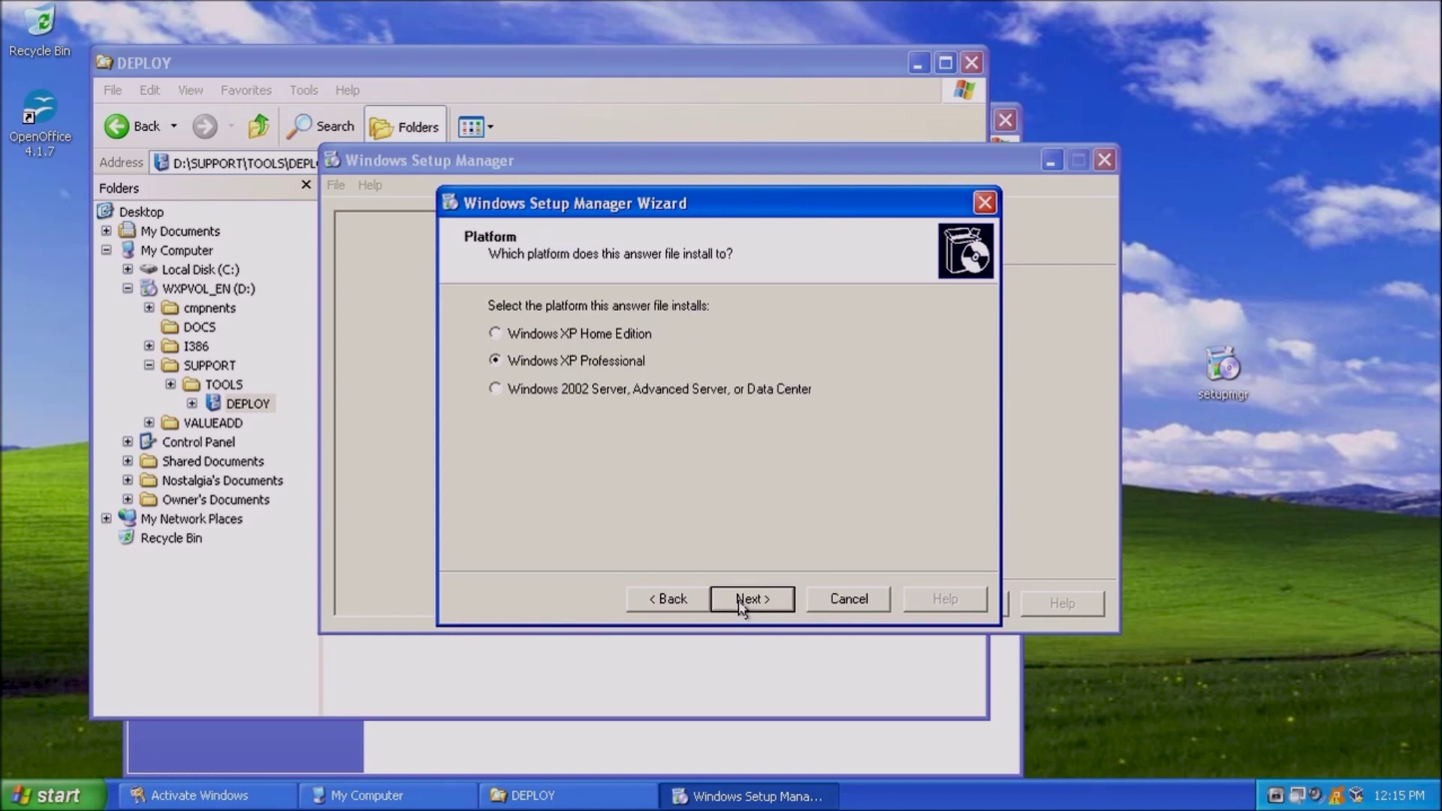
left_click(741, 606)
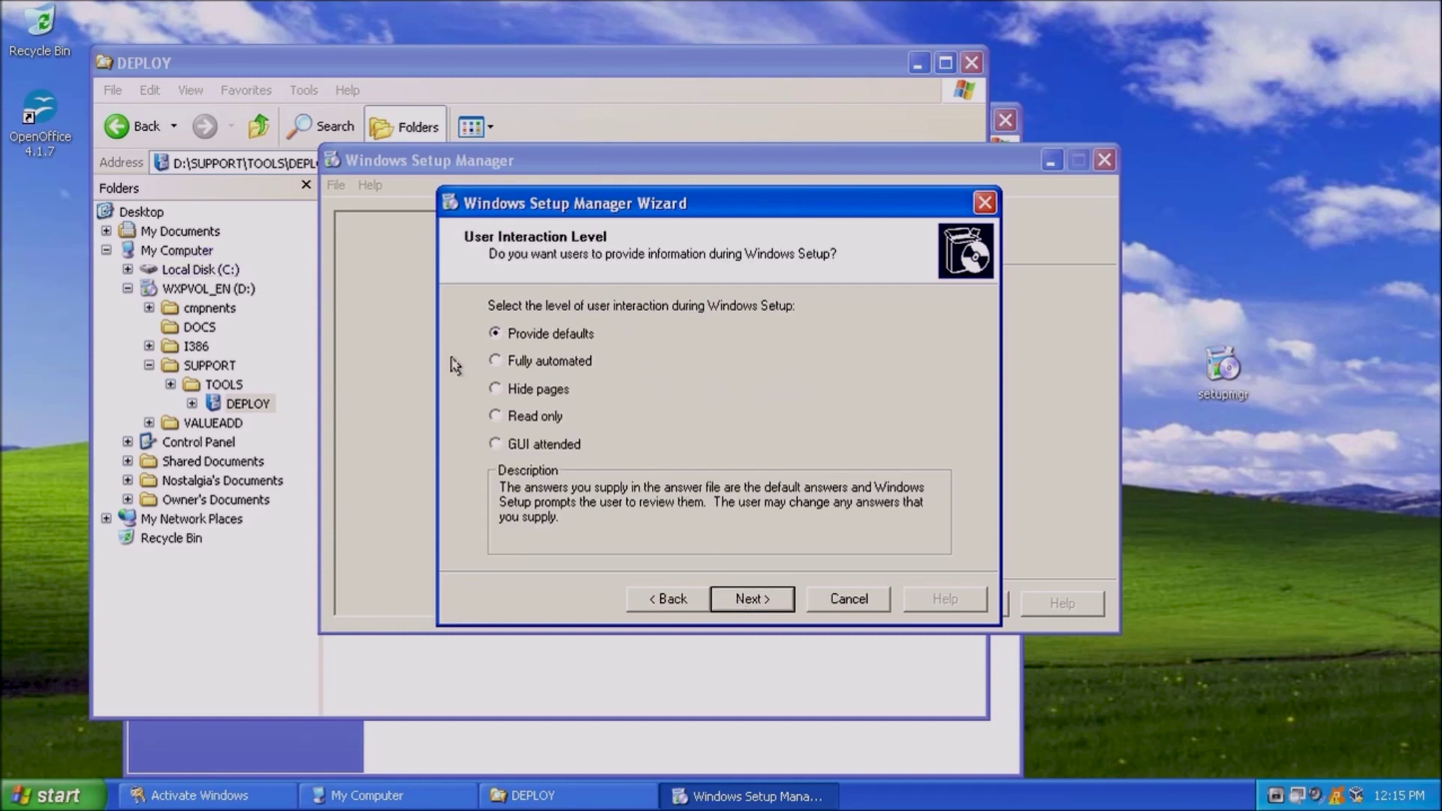
Step: Set the user interaction level to Fully automated and accept the terms of the License Agreement
left_click(495, 361)
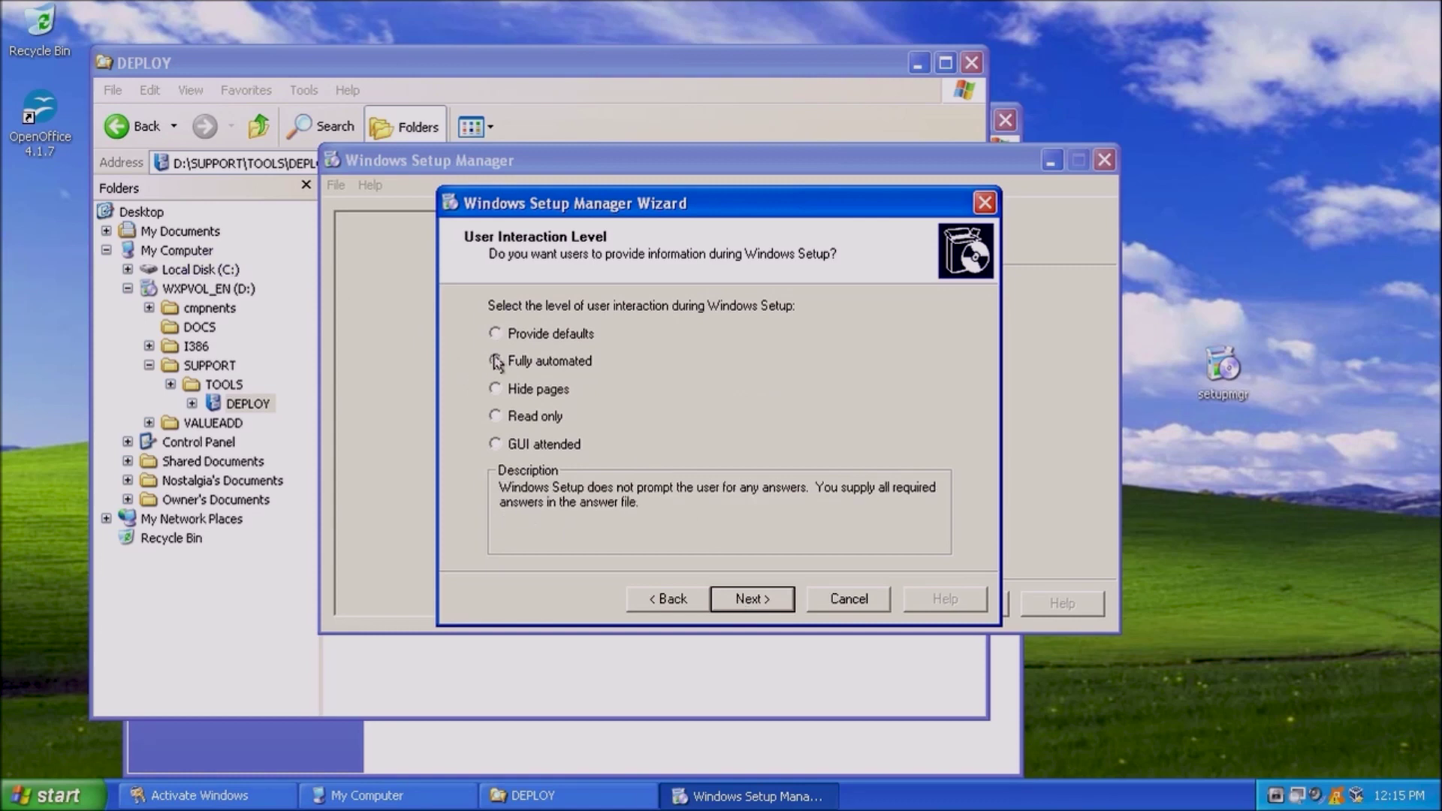
left_click(778, 605)
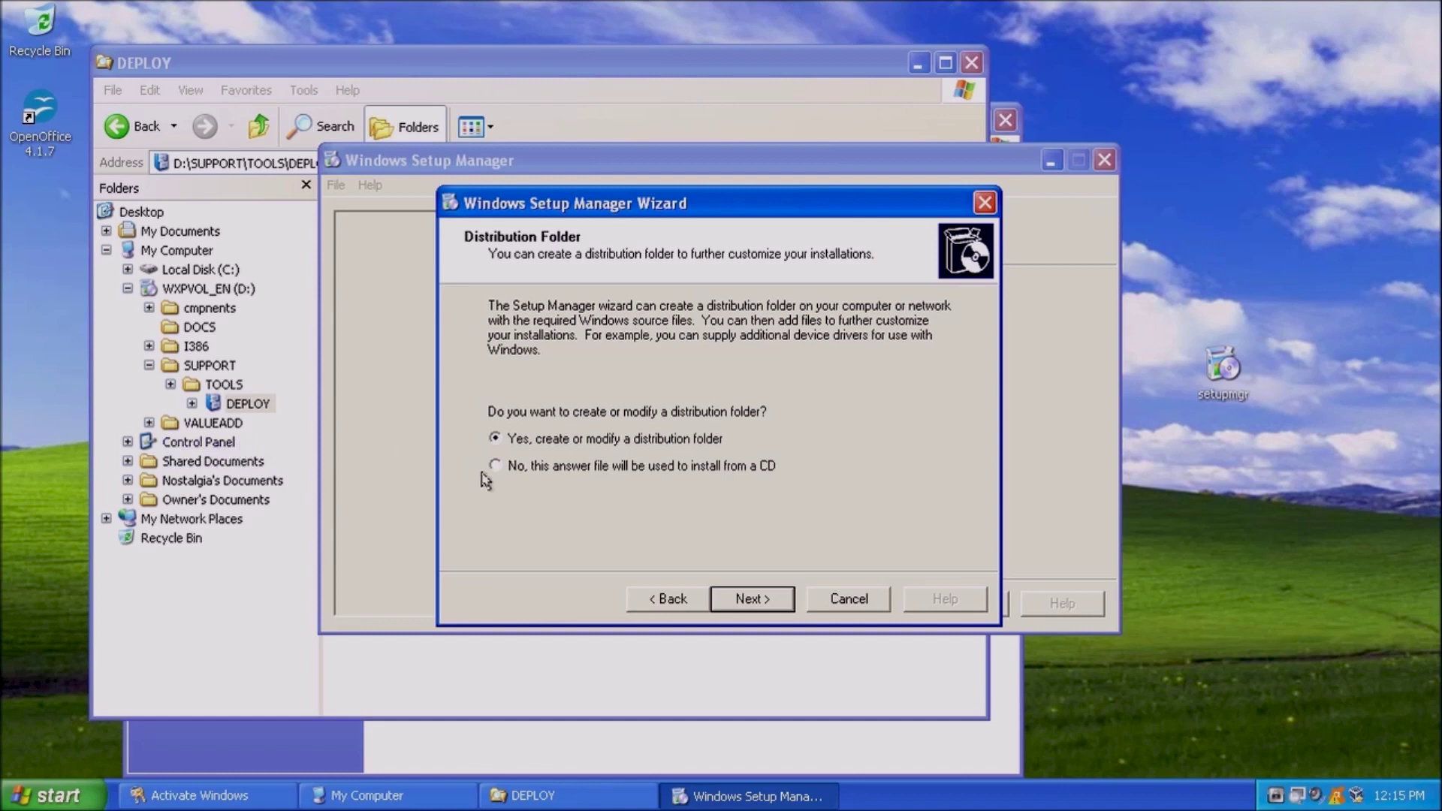
left_click(761, 599)
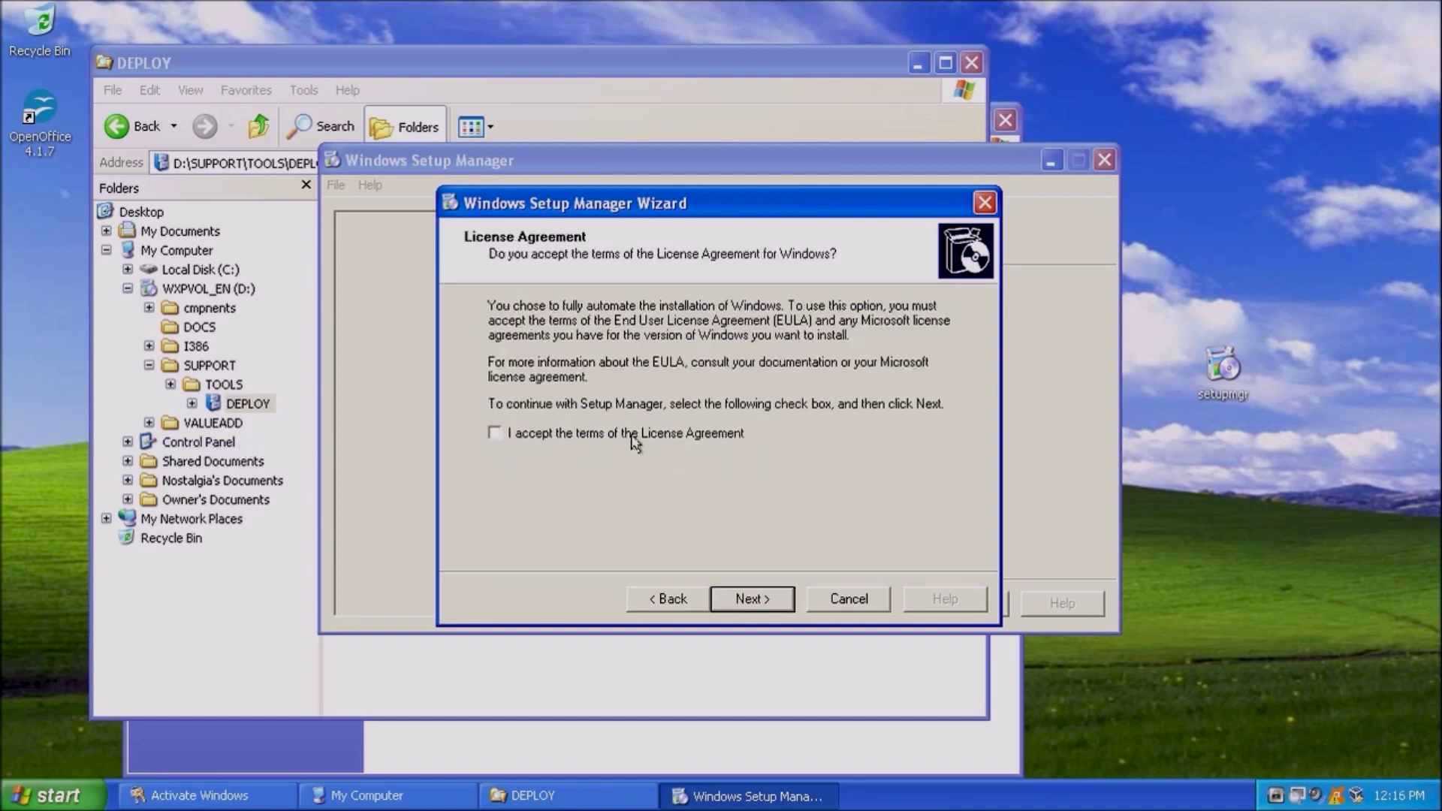
left_click(630, 433)
left_click(776, 599)
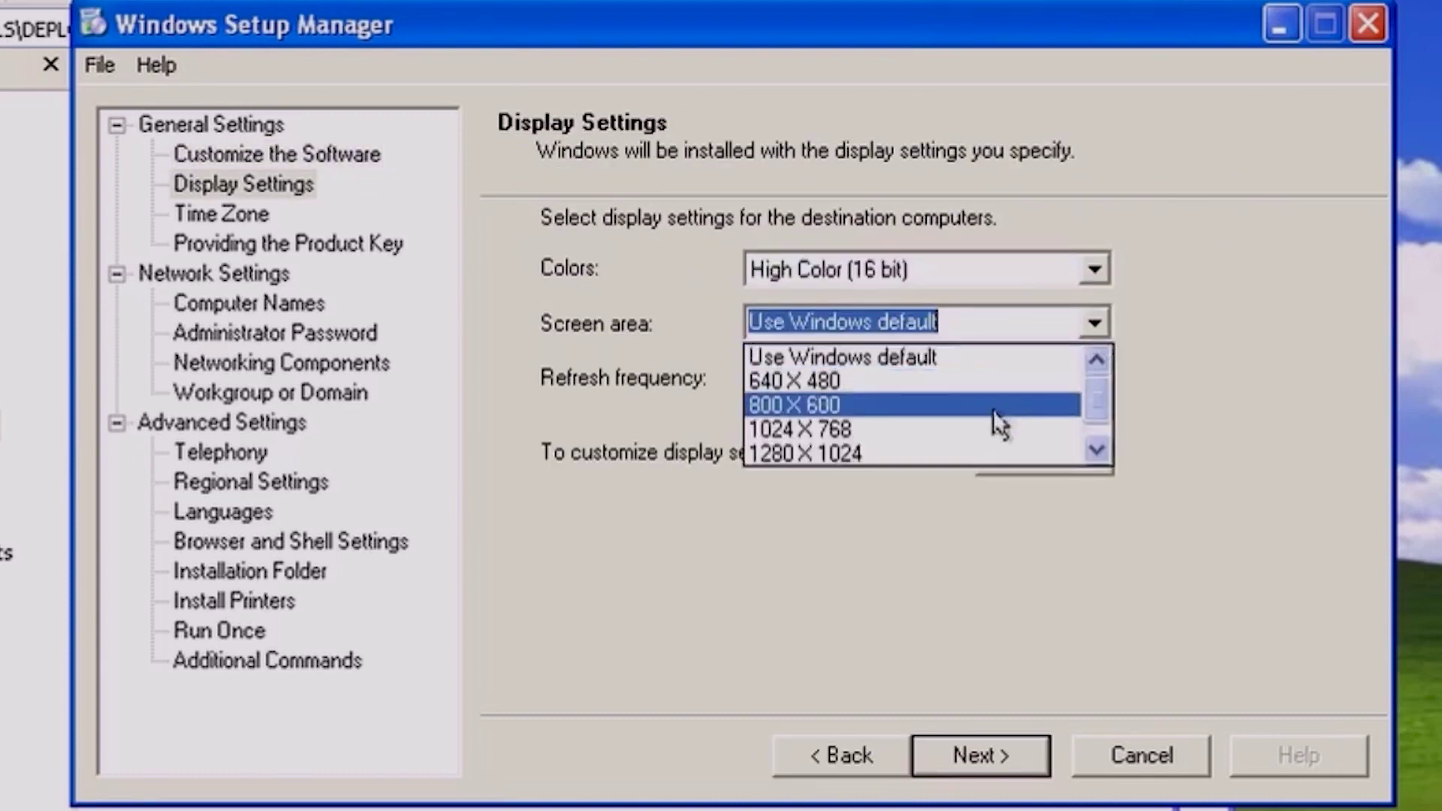
Step: Set the destination computers' screen area to 1024 X 768 and choose their time zone
left_click(989, 419)
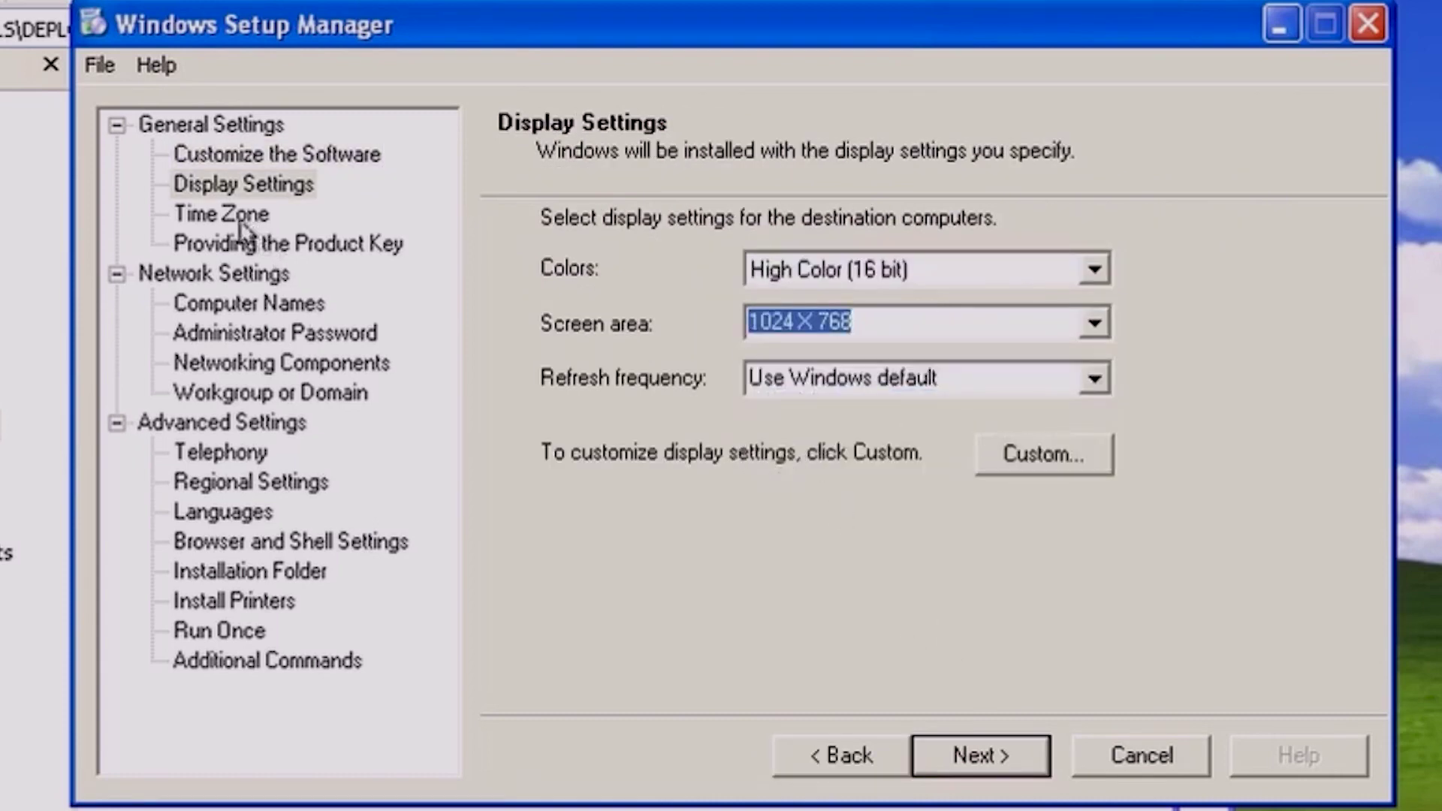
left_click(931, 754)
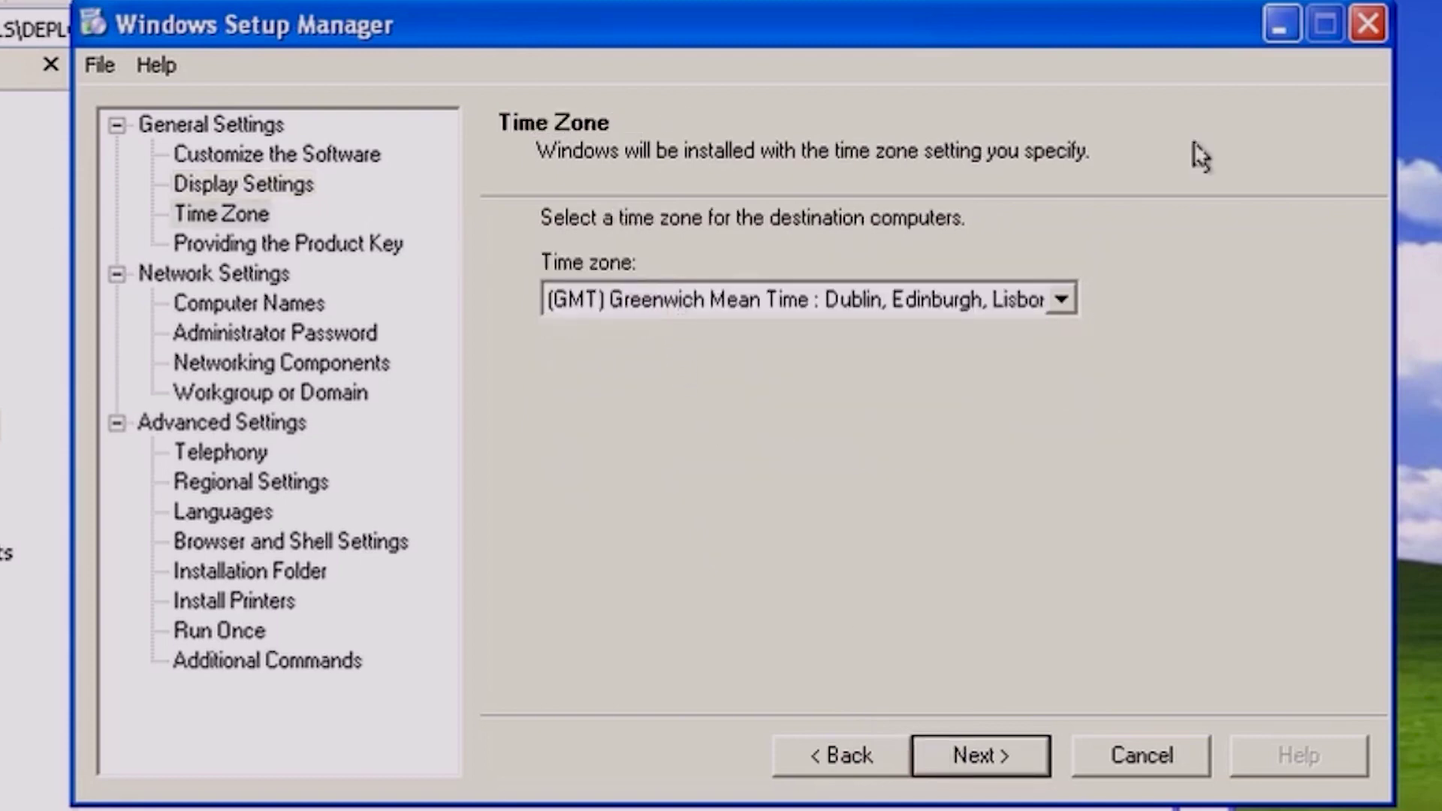
left_click(1060, 299)
left_click(998, 756)
left_click(999, 756)
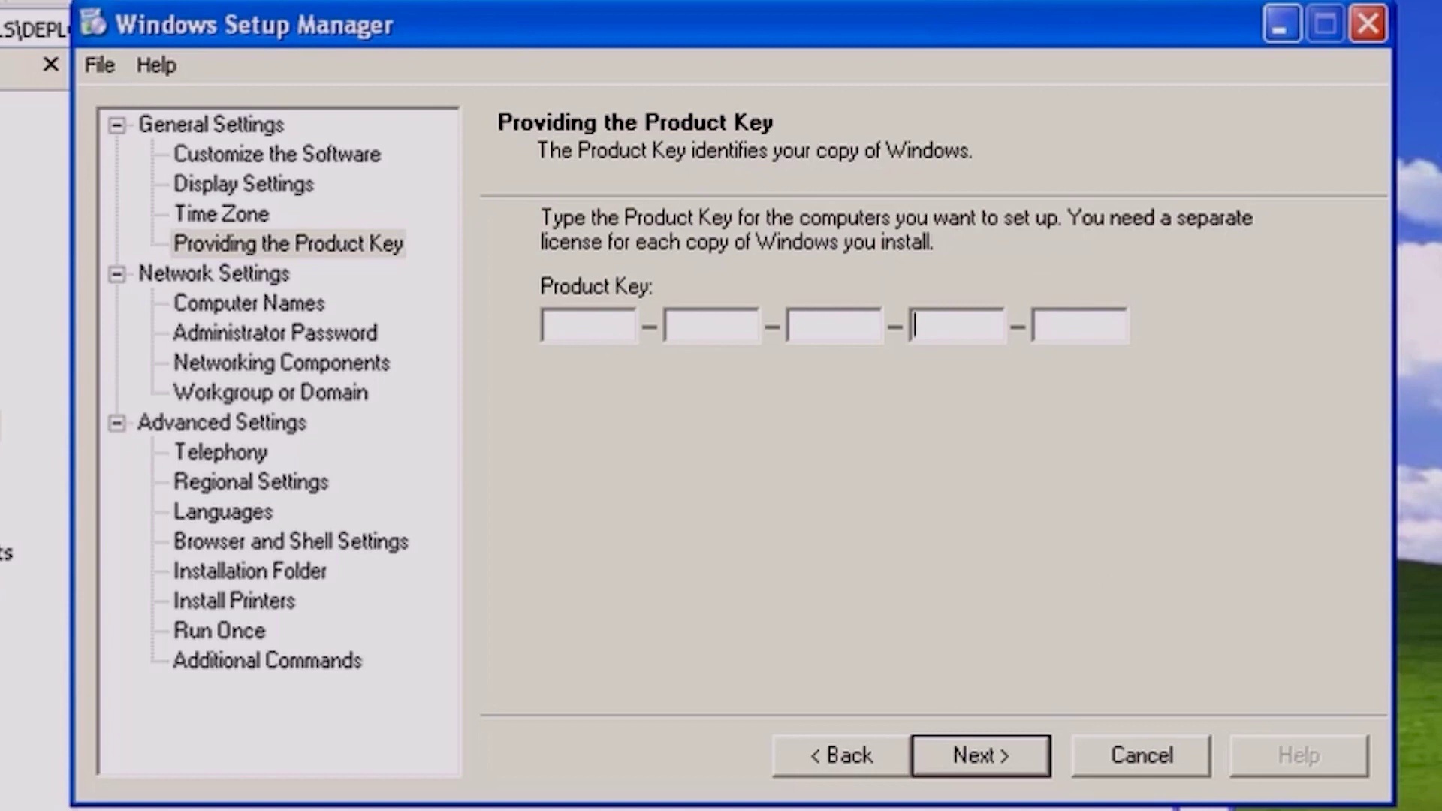
Step: Complete the product key page and add RETROPC to the list of computers to be installed
key("Return")
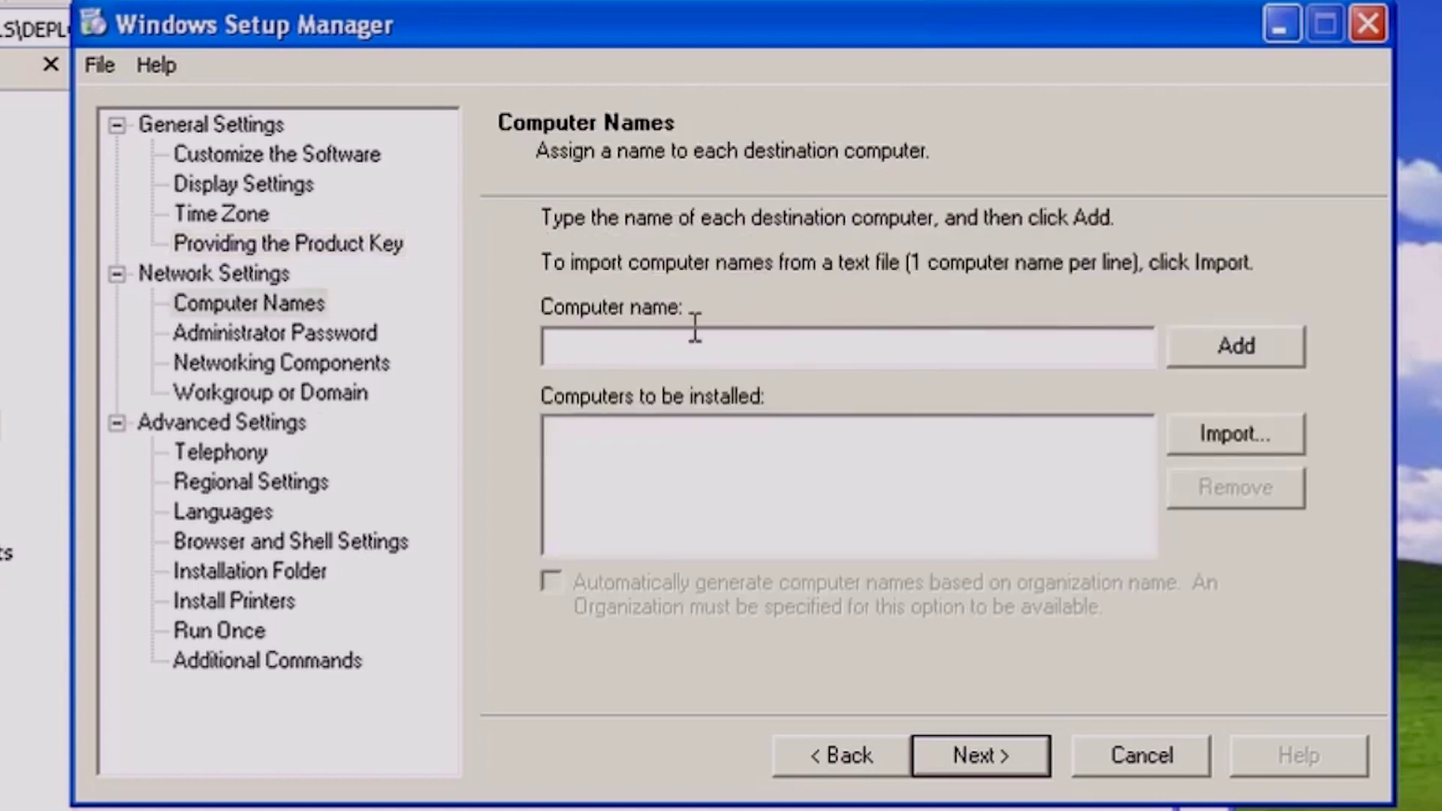
type("RetroPC")
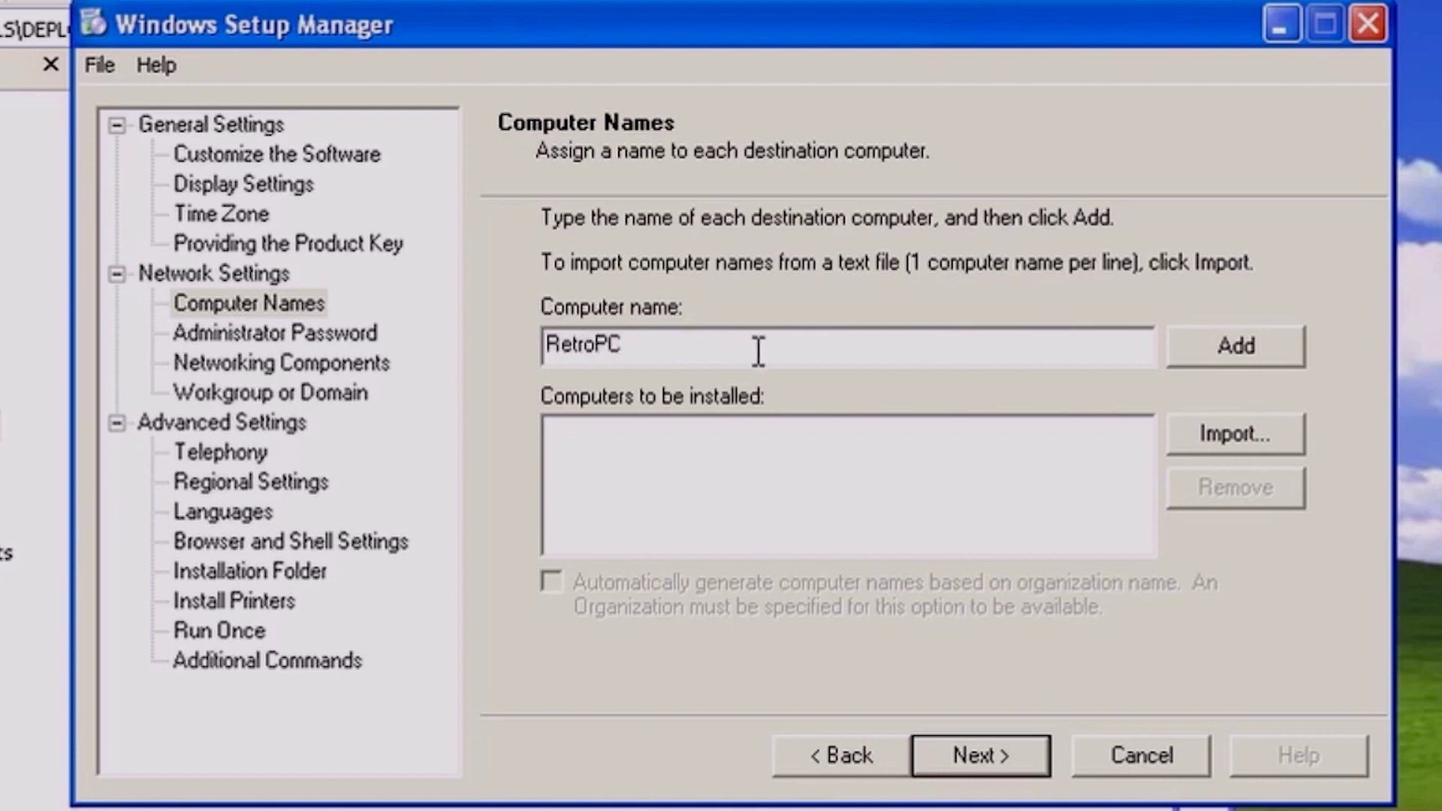
key("BackSpace")
key("BackSpace")
key("BackSpace")
key("BackSpace")
key("BackSpace")
key("BackSpace")
type("ETROPC")
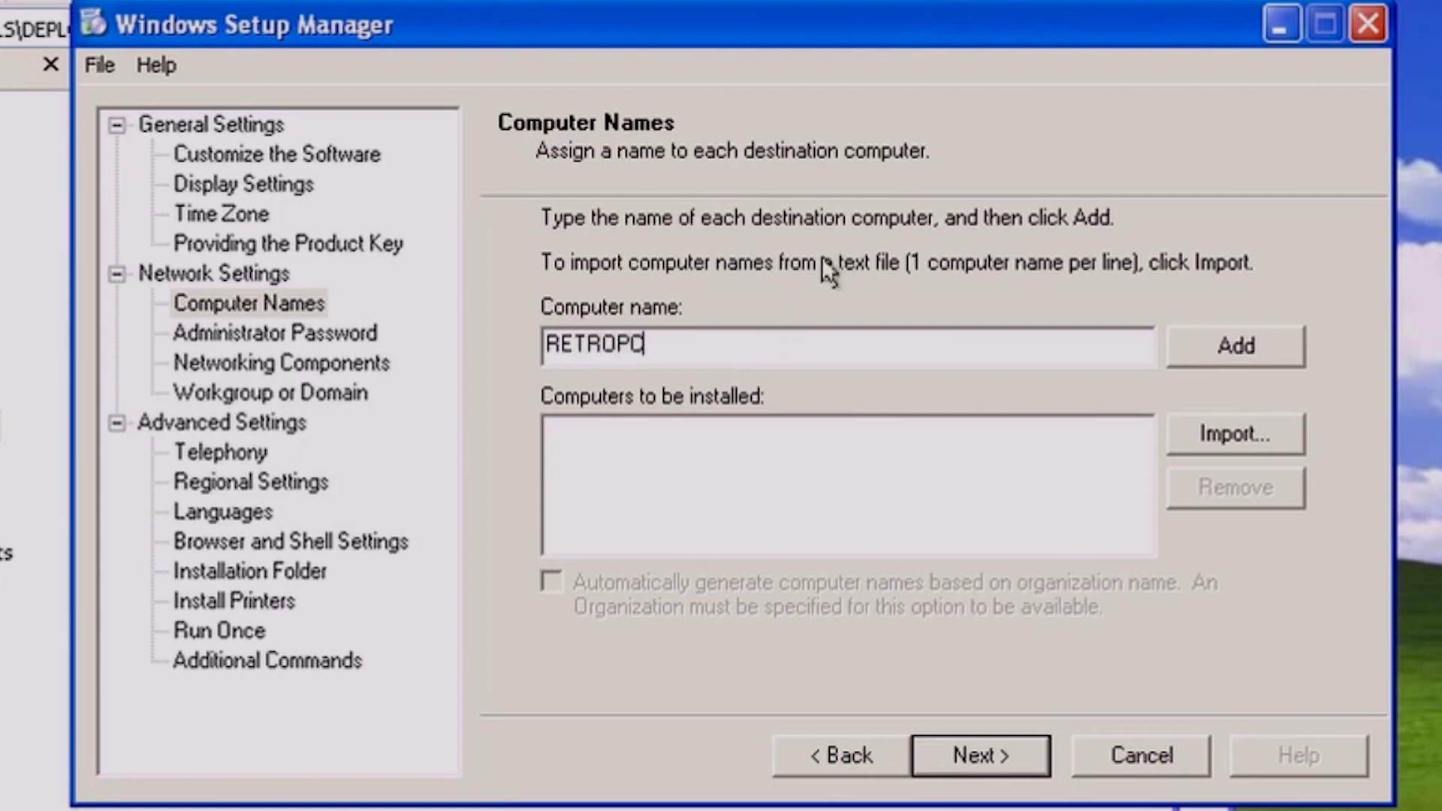
left_click(1239, 347)
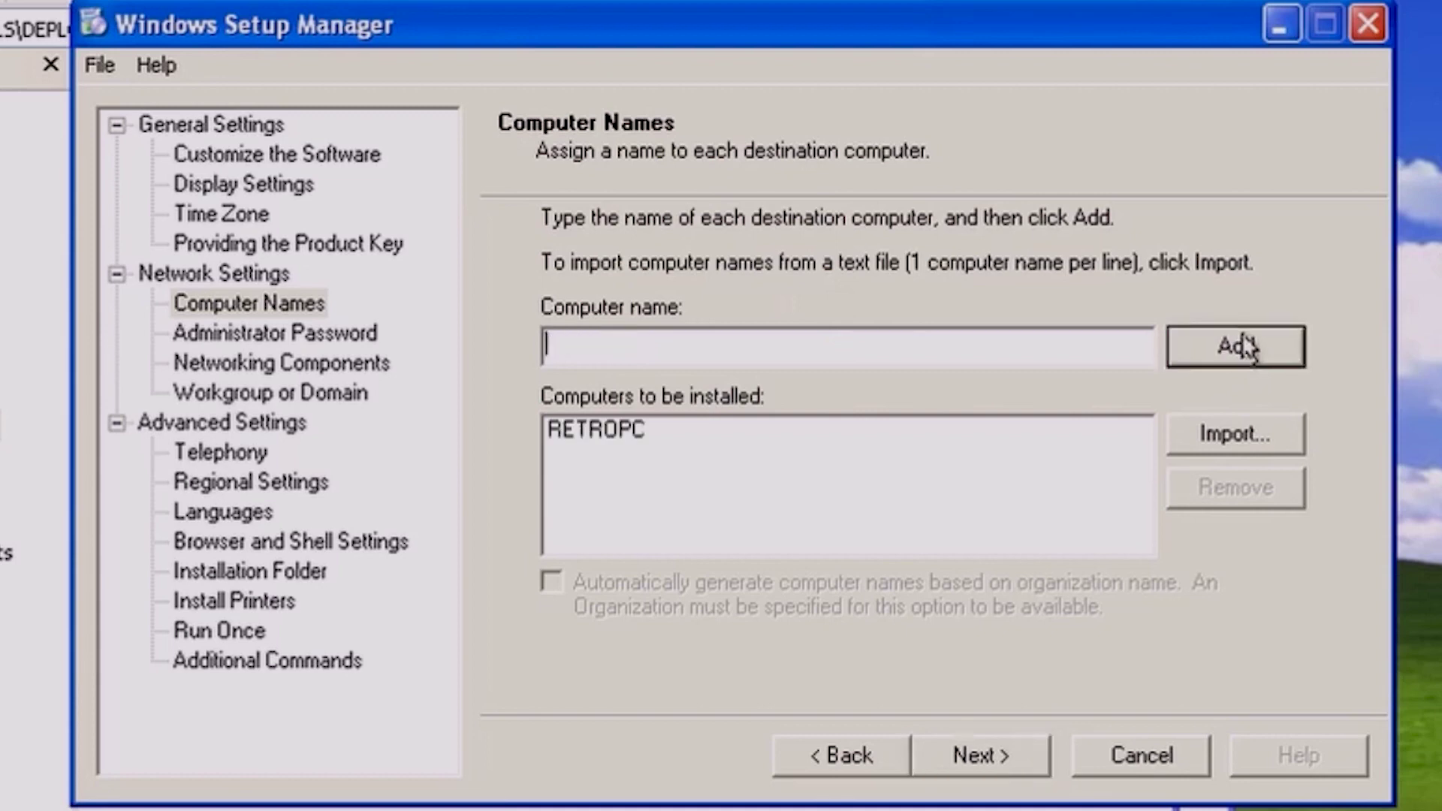
left_click(1018, 758)
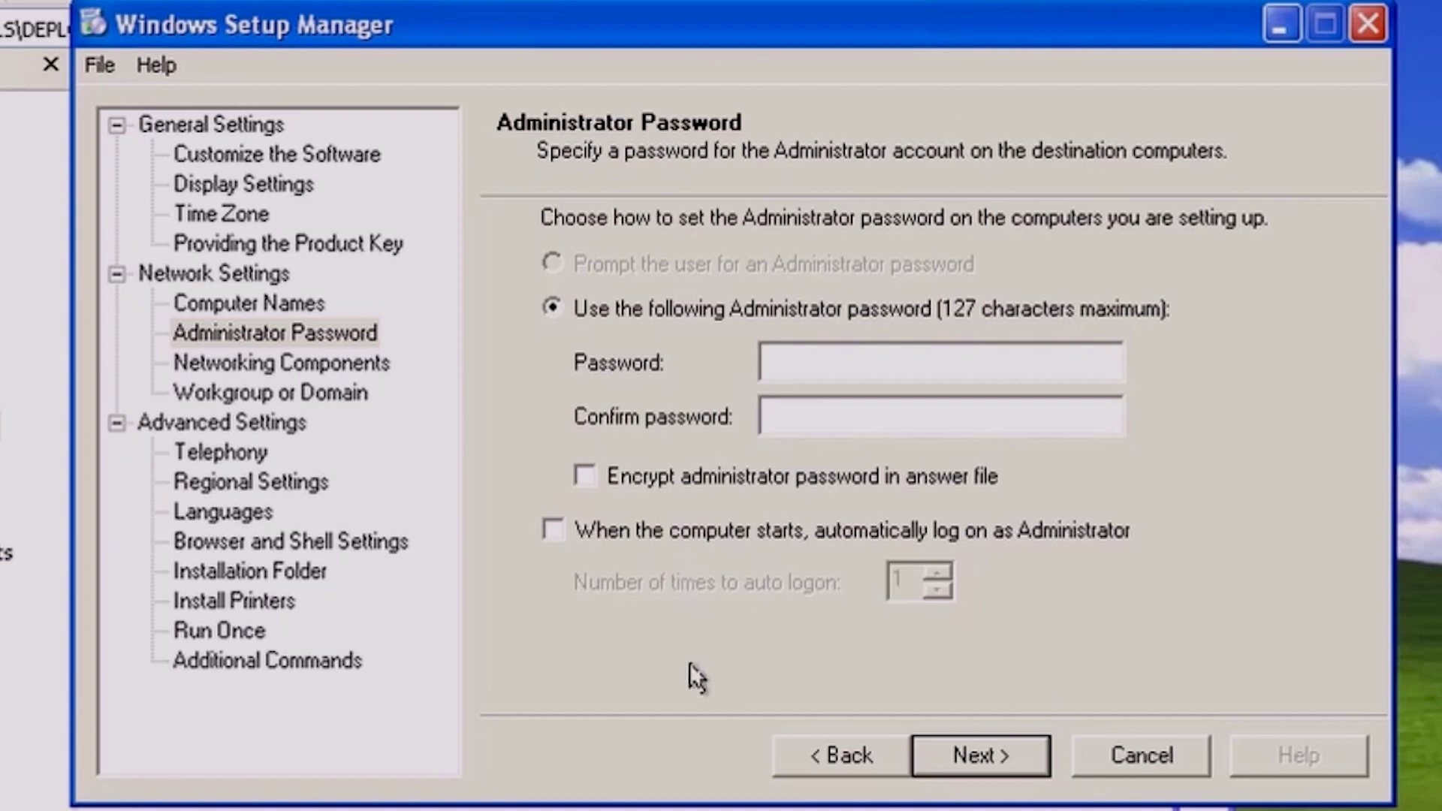
Step: Leave the Administrator password blank and accept Typical Settings for networking with the workgroup WORKGROUP
left_click(973, 755)
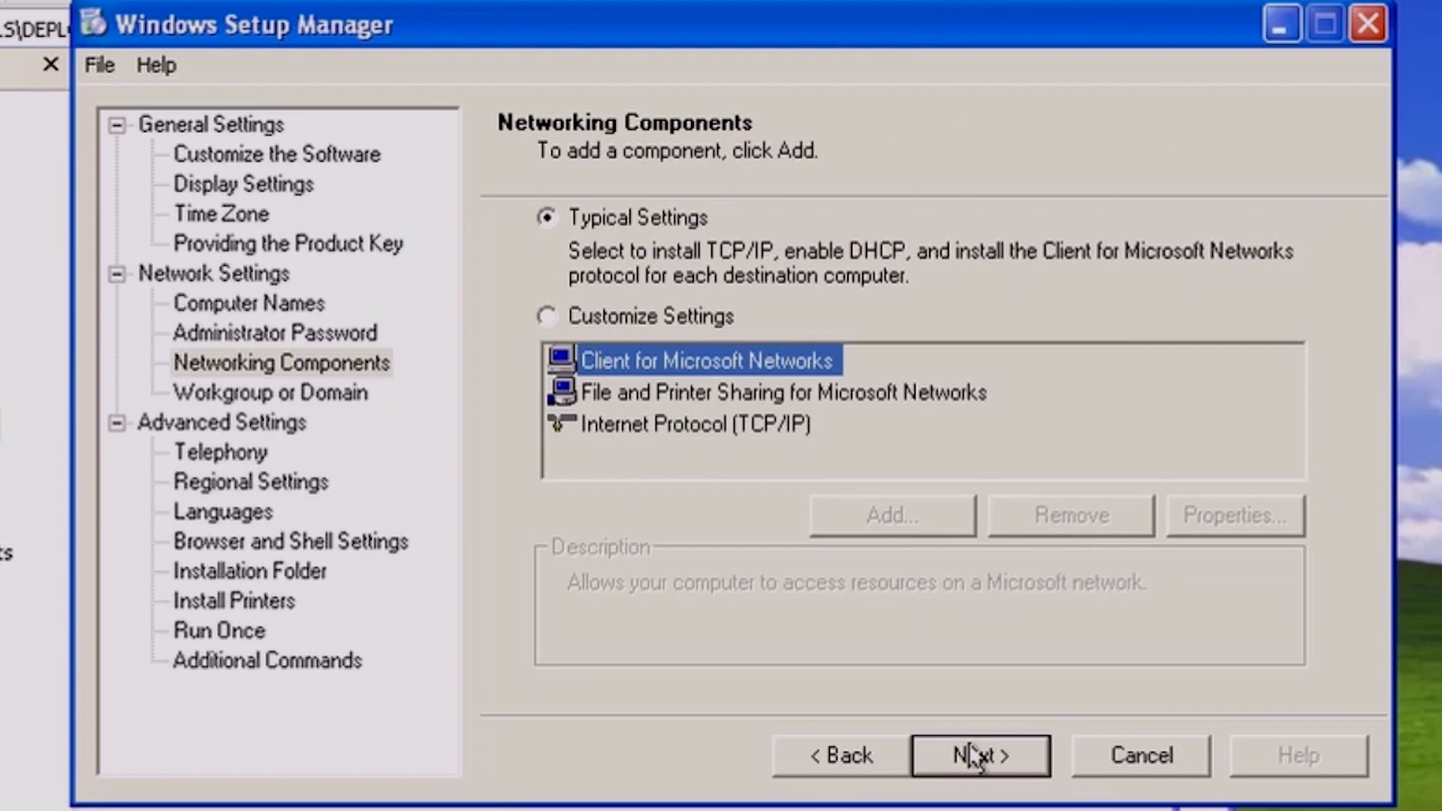
left_click(972, 756)
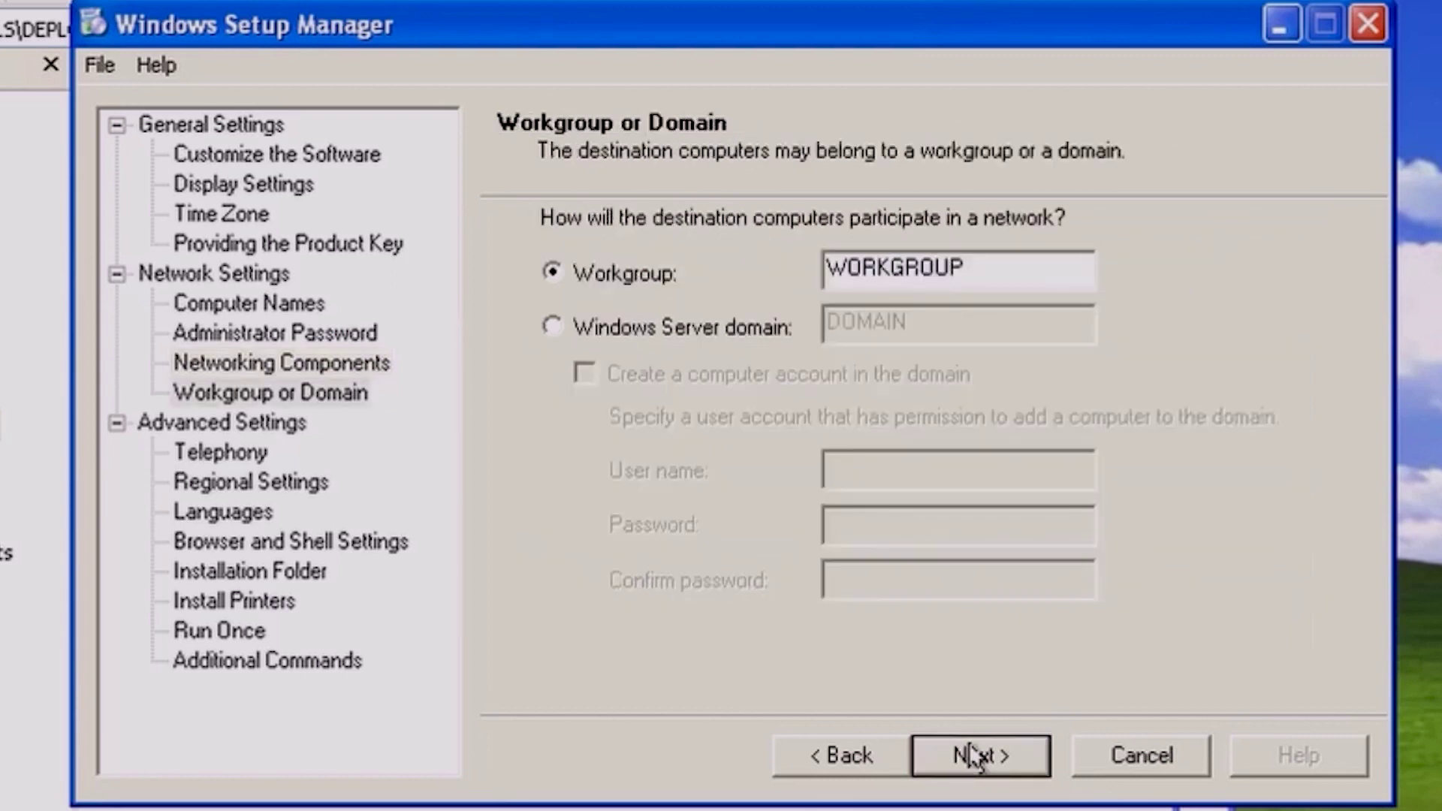
left_click(973, 755)
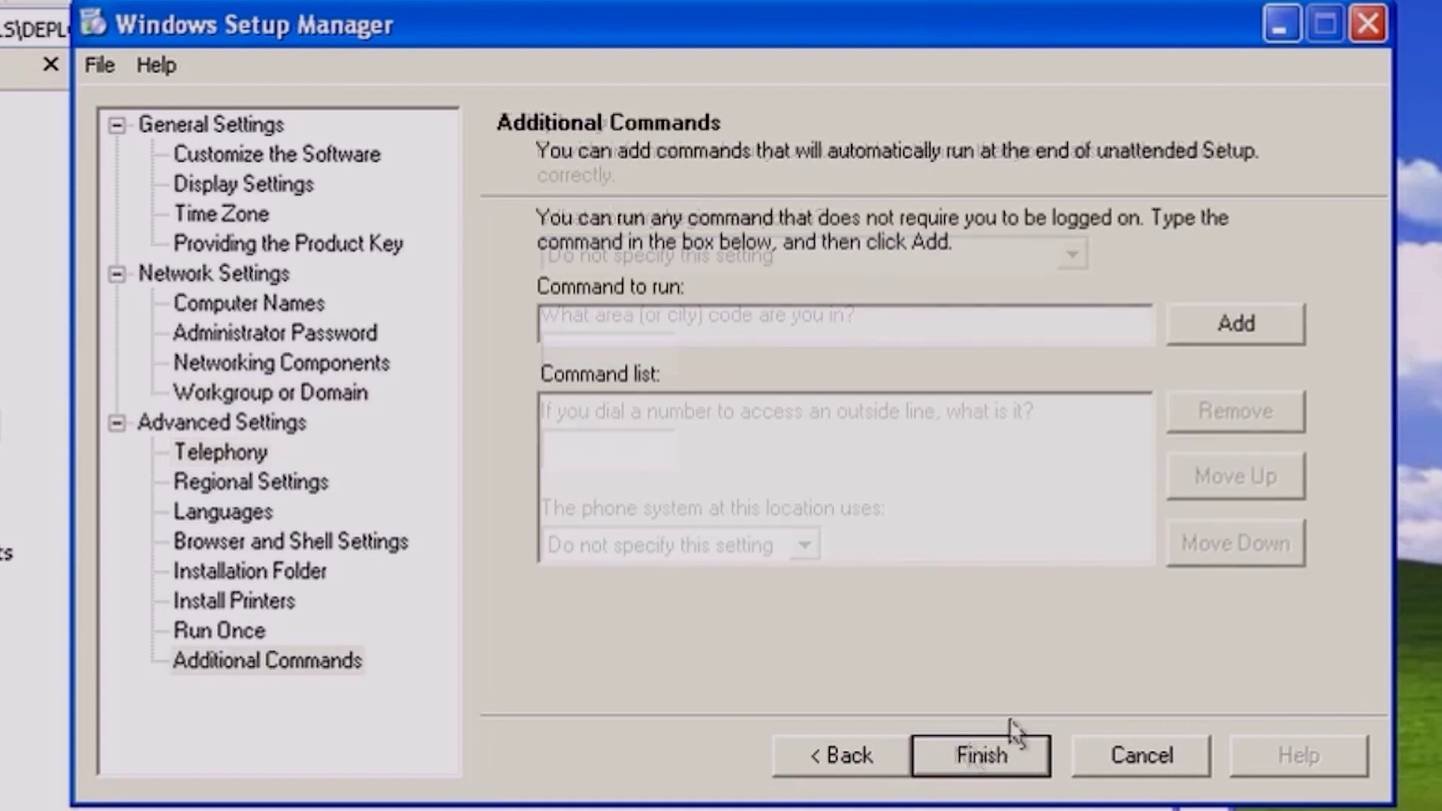
Step: Finish the setup settings and save the answer file to the desktop as Winnt.sif
left_click(996, 754)
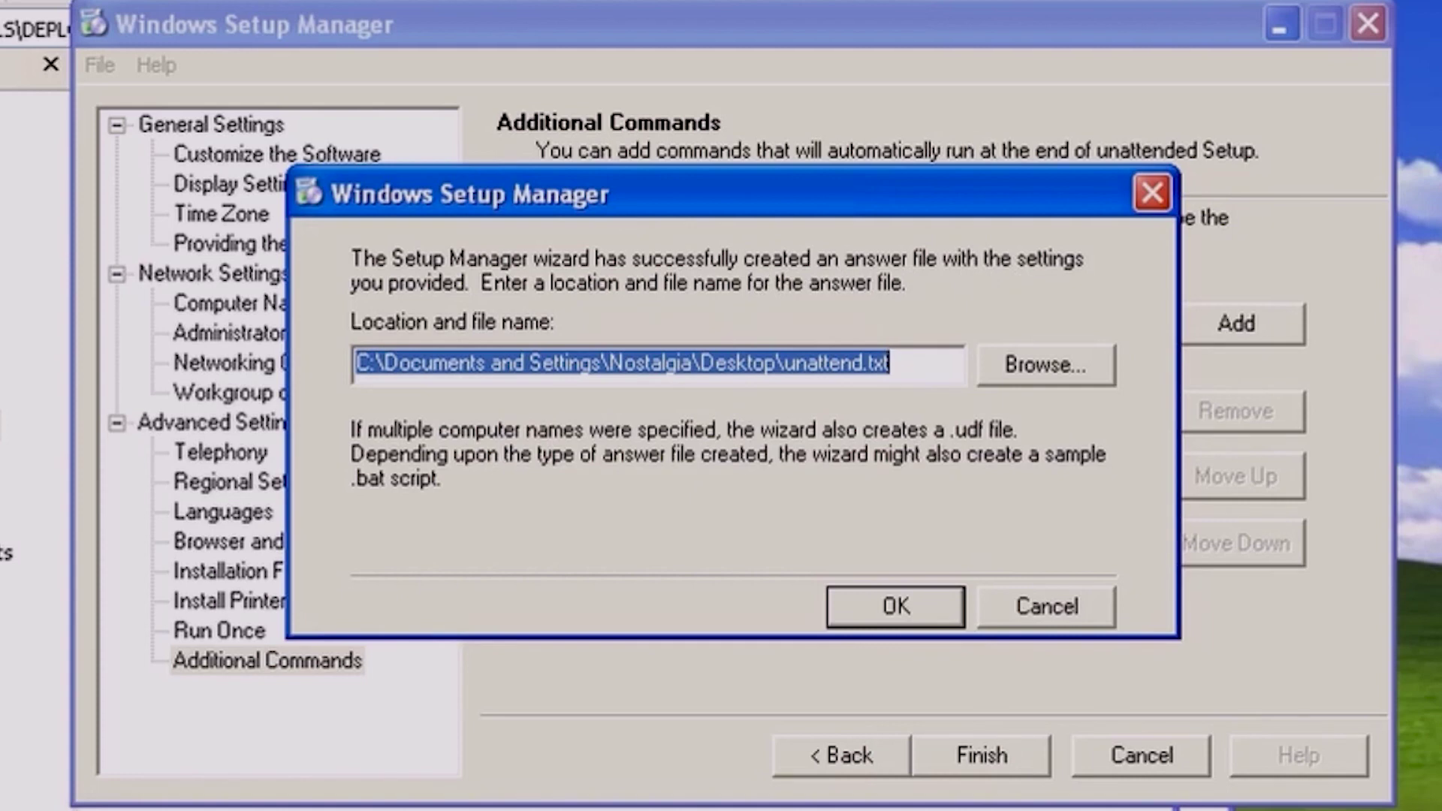
key("ctrl+v")
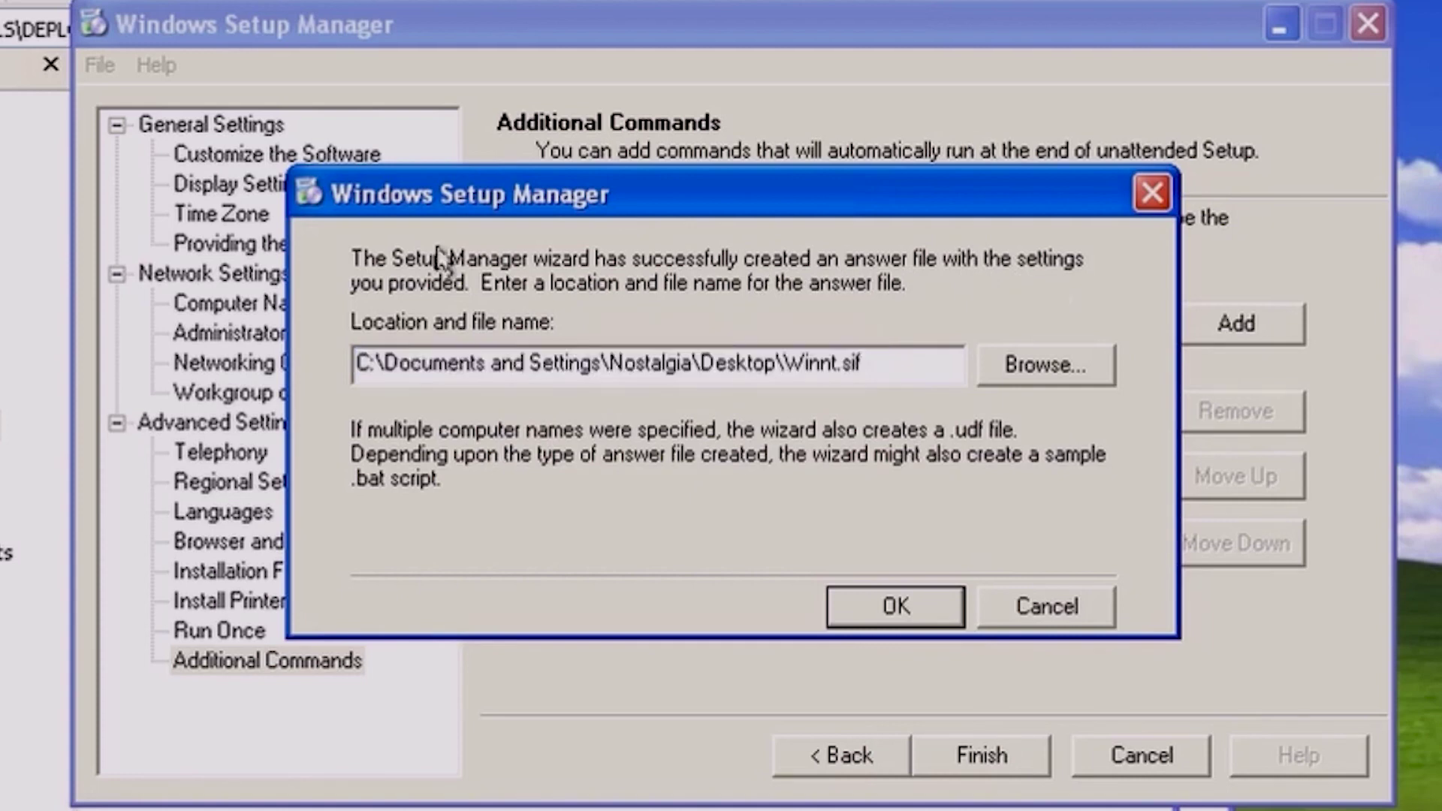
left_click(917, 611)
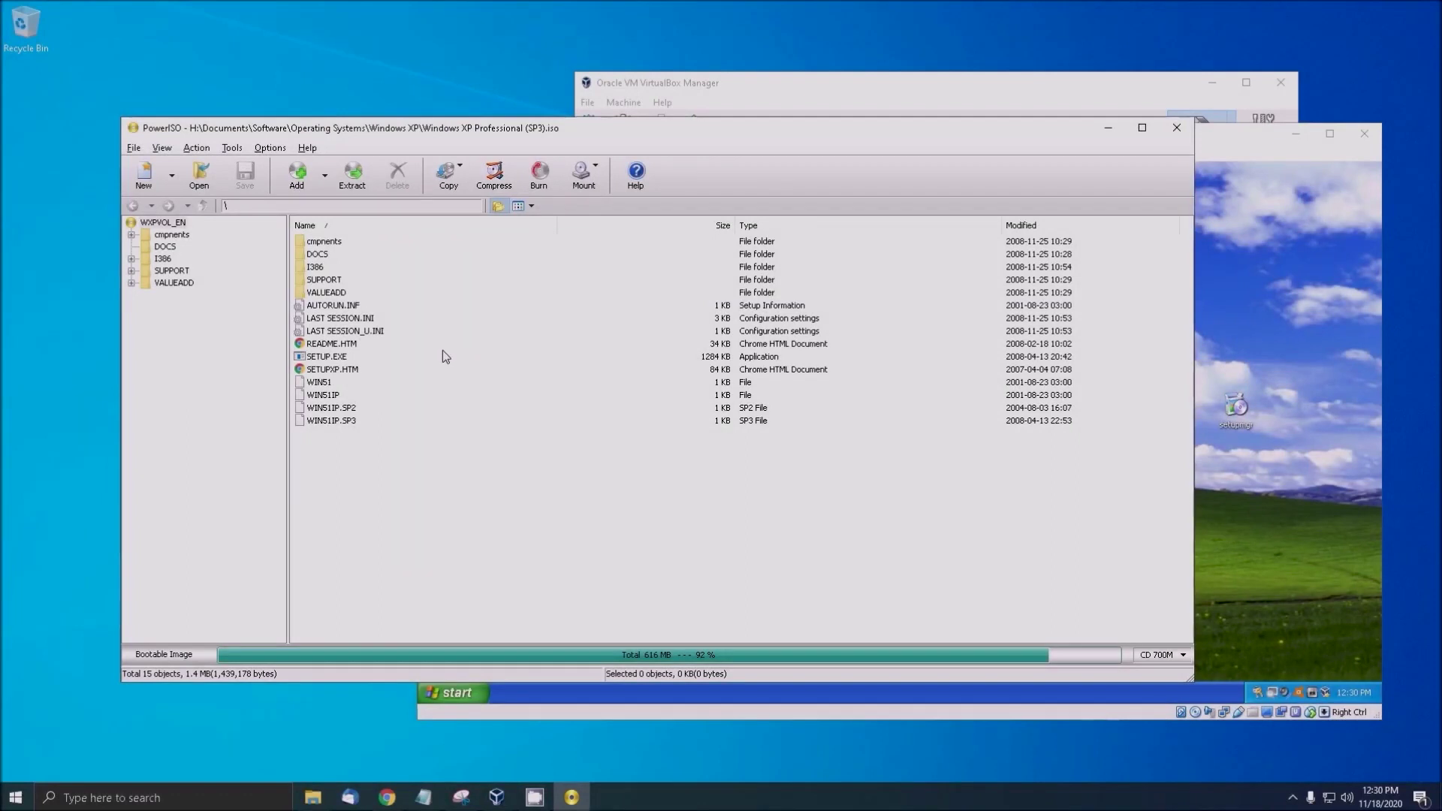
Step: Switch to PowerISO and add Winnt.bat and Winnt.sif from the desktop to the root of the Windows XP Professional (SP3) ISO
left_click_drag(362, 129, 578, 109)
left_click_drag(251, 405, 621, 496)
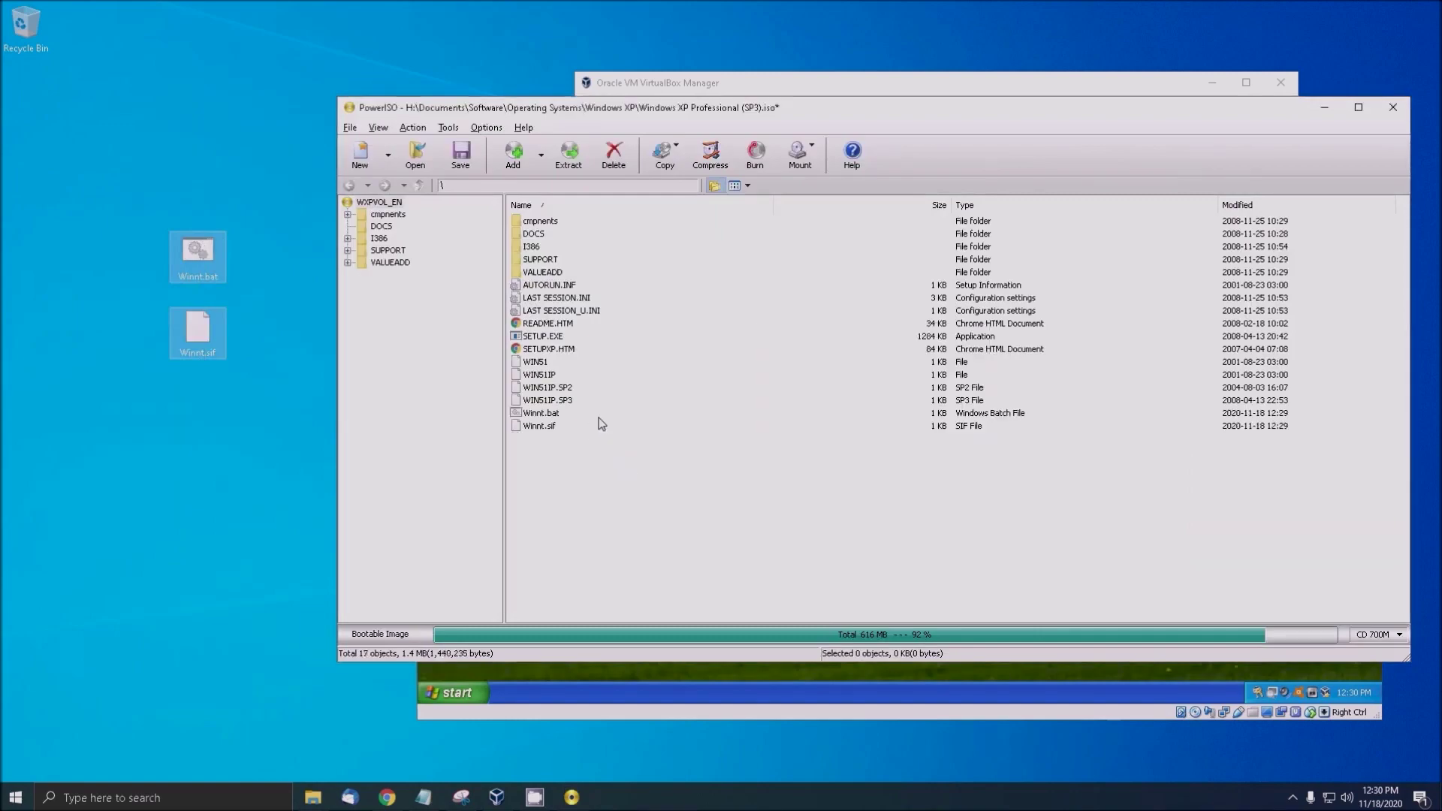